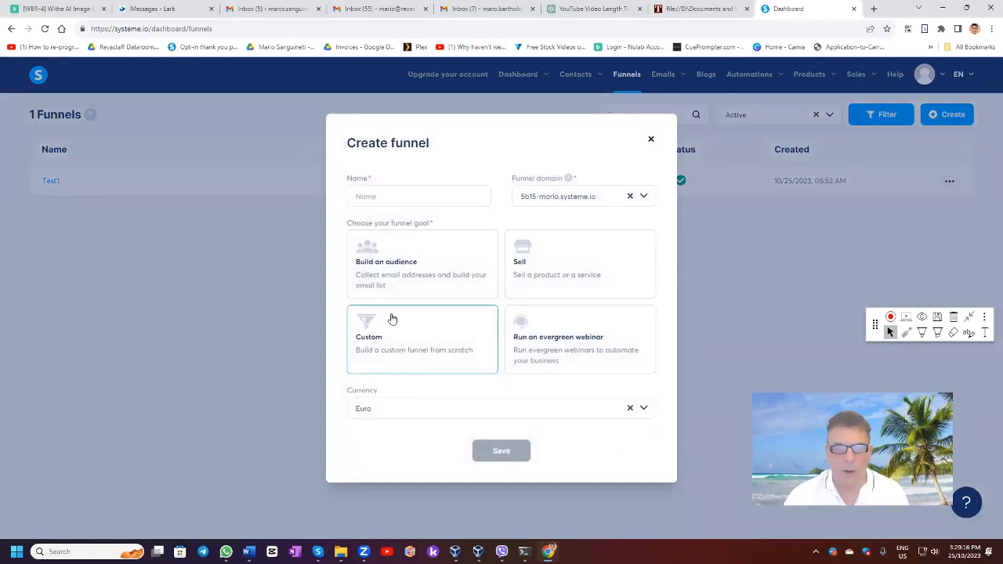
Step: Create the funnel 'AFunnel' with the Build an audience goal and U.S. Dollar currency
click(373, 196)
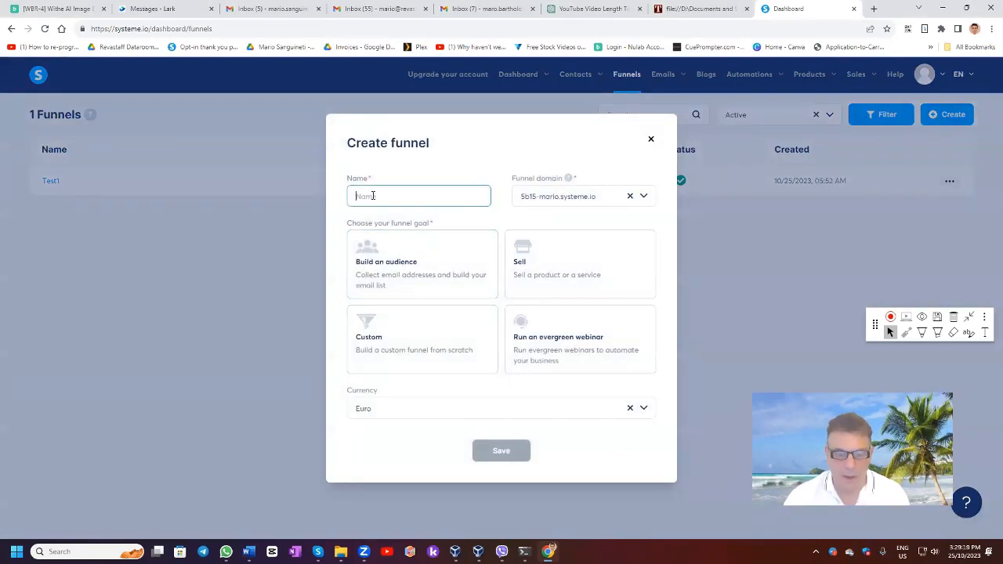
text(AFunnel)
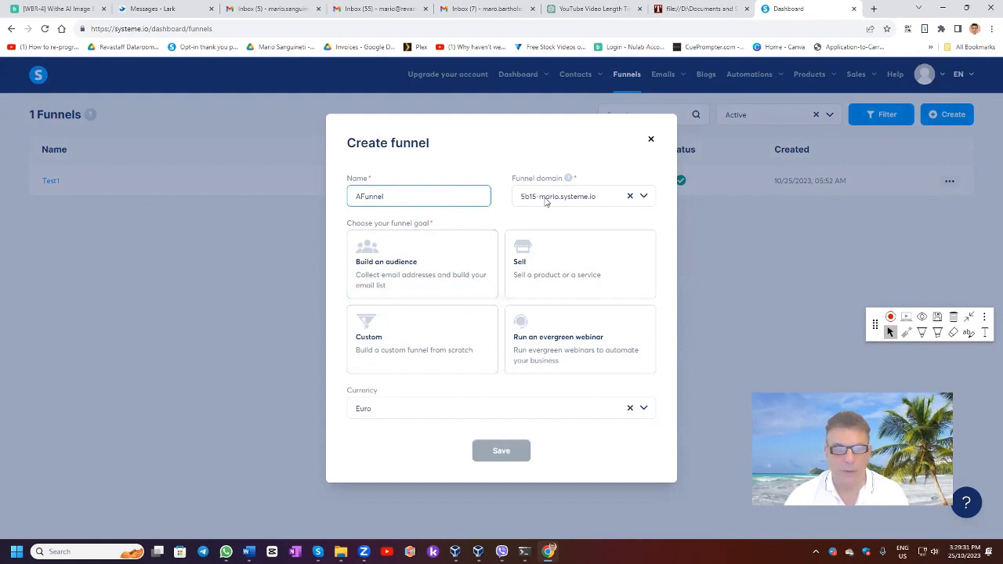
click(393, 268)
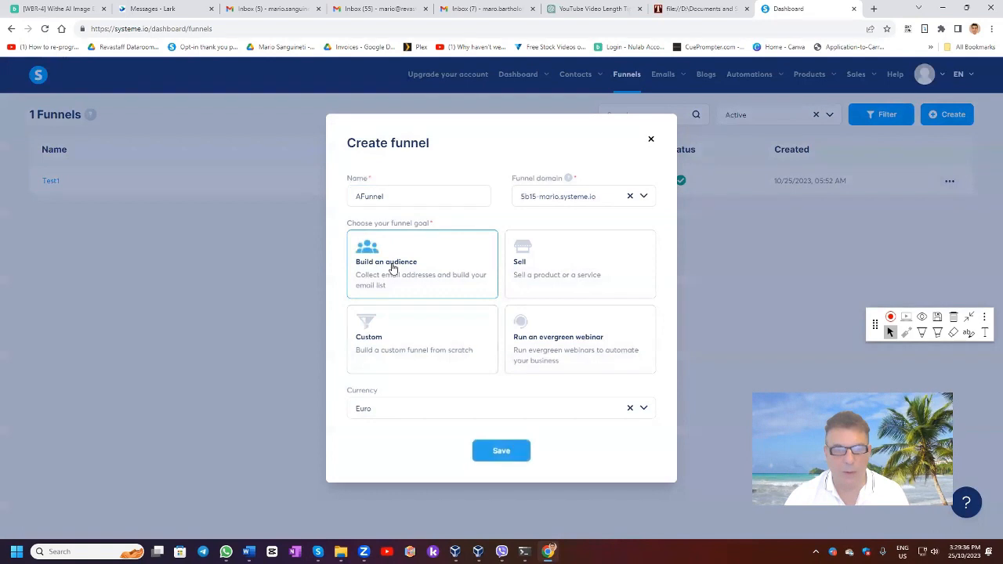
click(381, 413)
drag(376, 414, 335, 413)
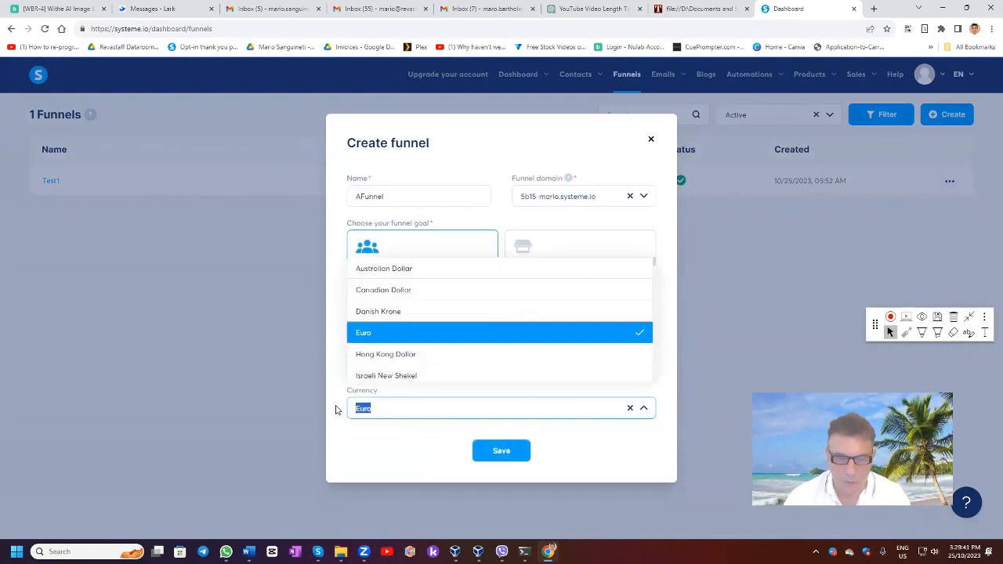
text(u)
click(374, 354)
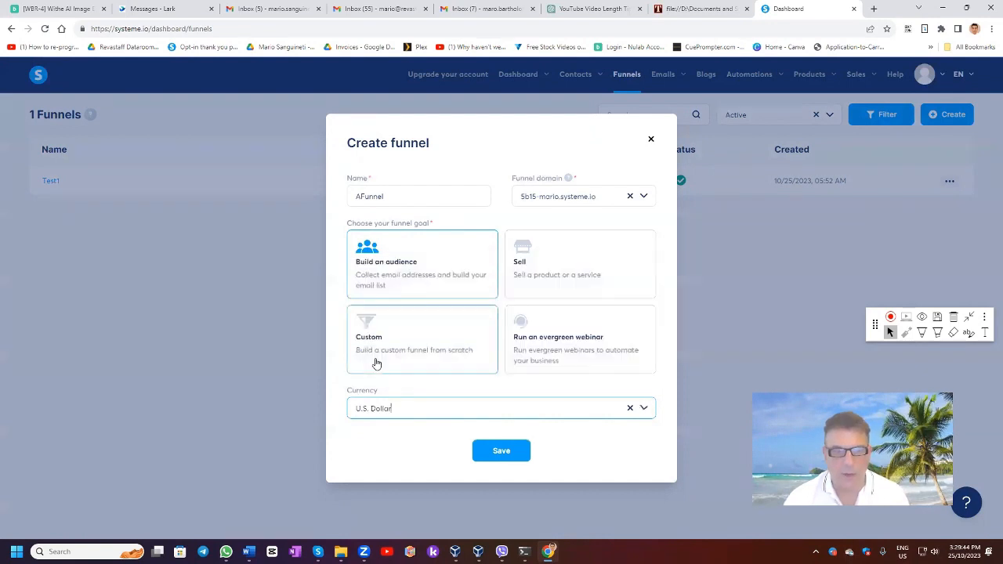
click(492, 455)
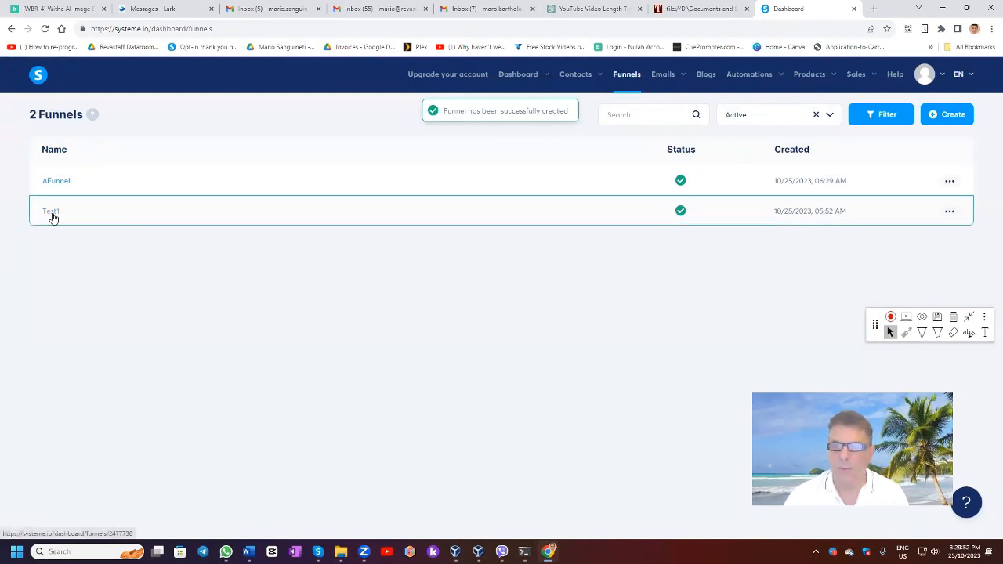
Step: Look over the status filter and AFunnel's settings dialog without changing anything
click(829, 116)
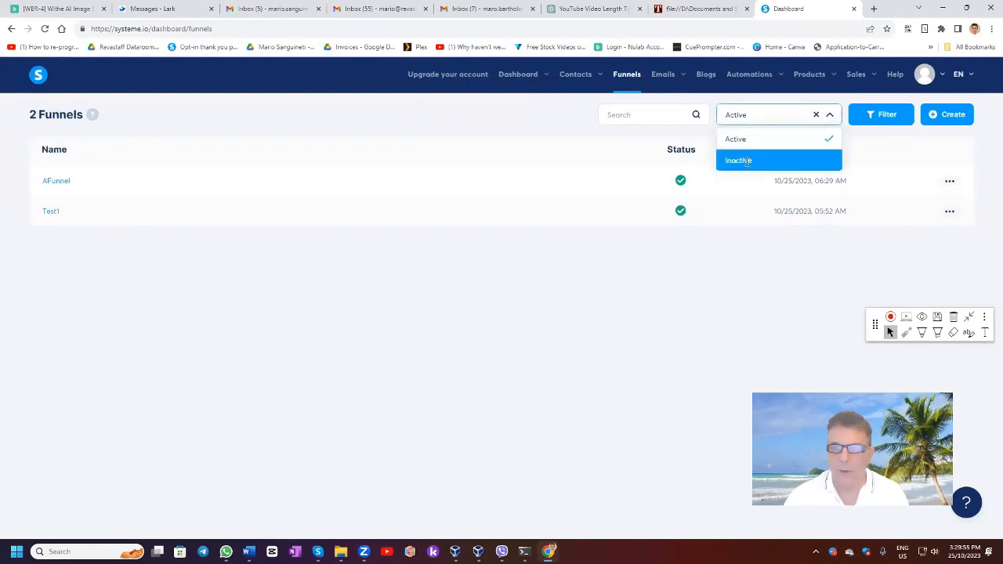
click(577, 150)
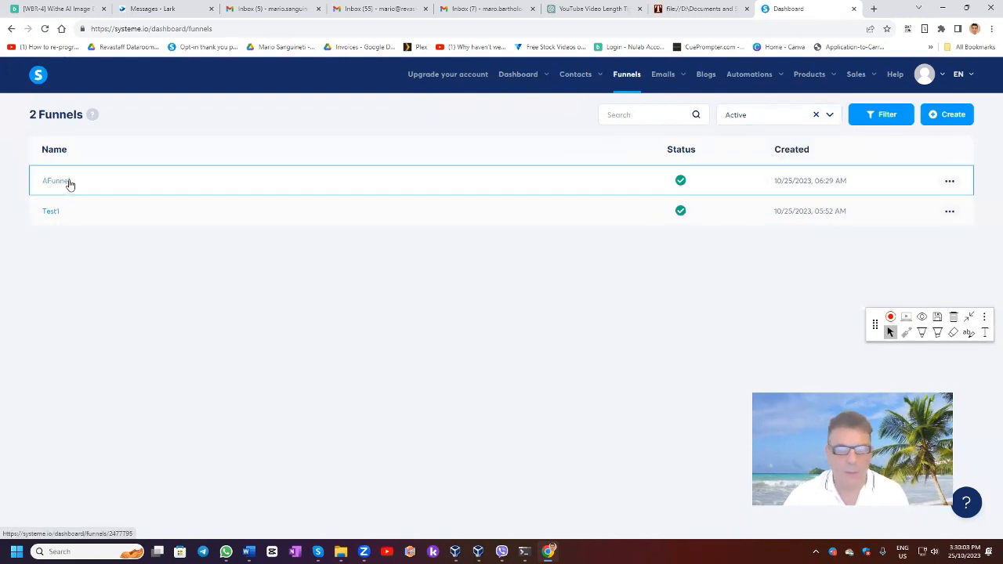
click(949, 181)
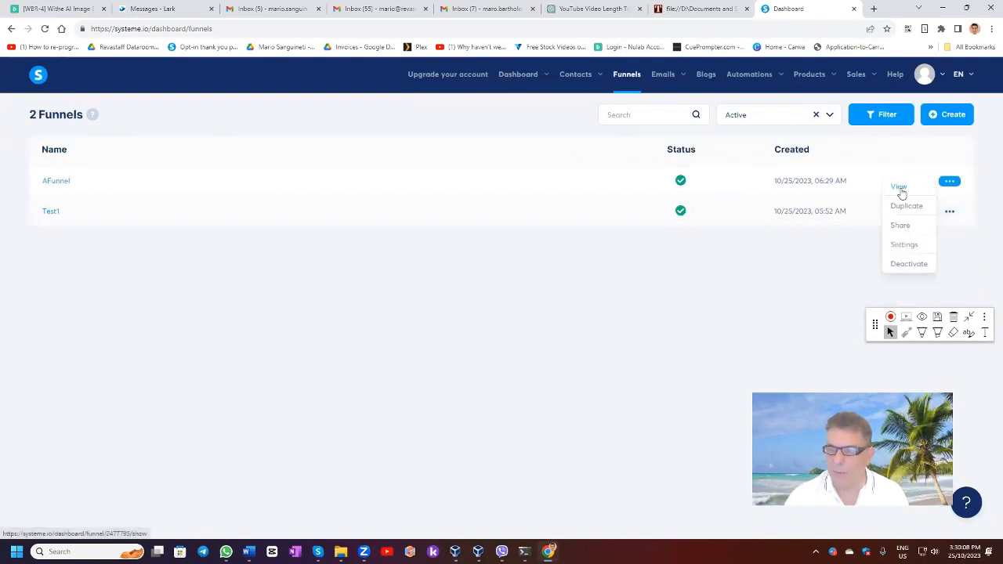
click(903, 244)
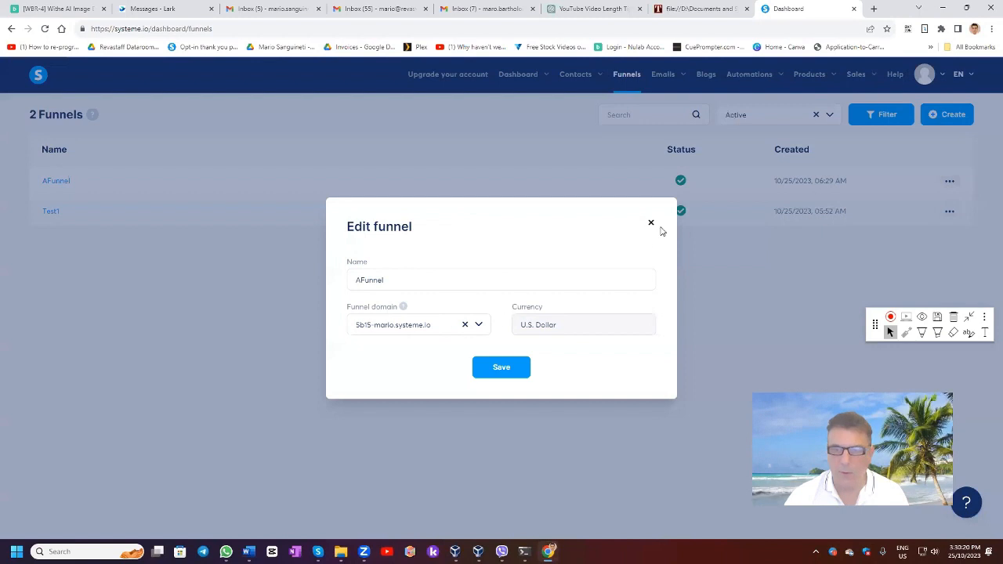
click(650, 225)
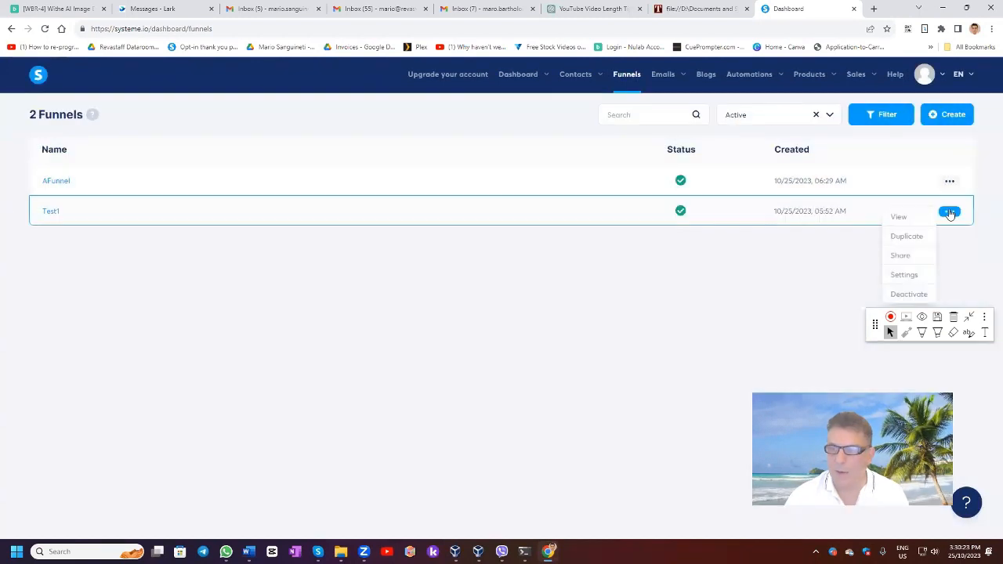
Step: Keep the Active status filter and open AFunnel to see its steps
click(829, 116)
click(722, 283)
click(55, 180)
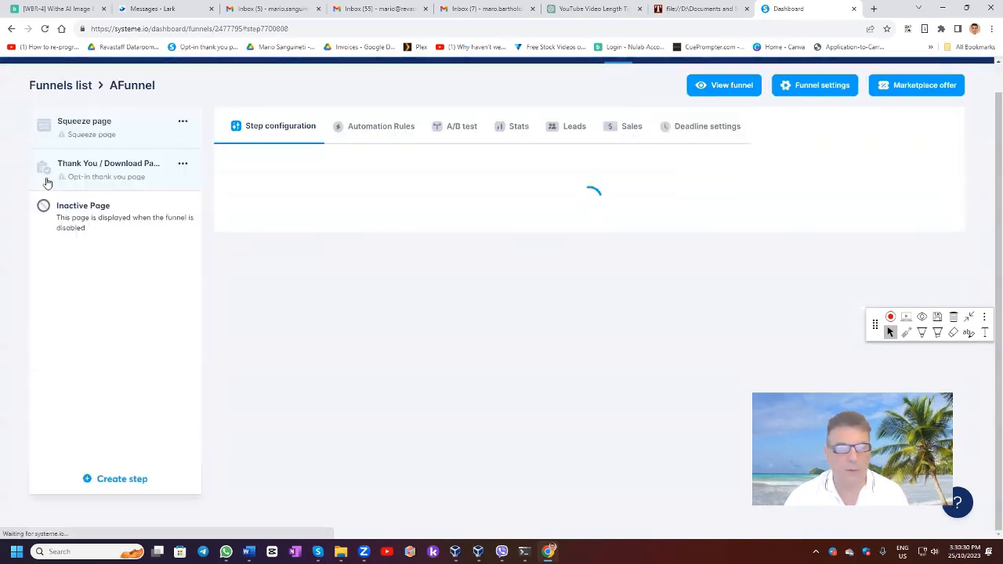
Step: Browse the squeeze page templates, moving on to the next page of templates
scroll(703, 445, down, 2)
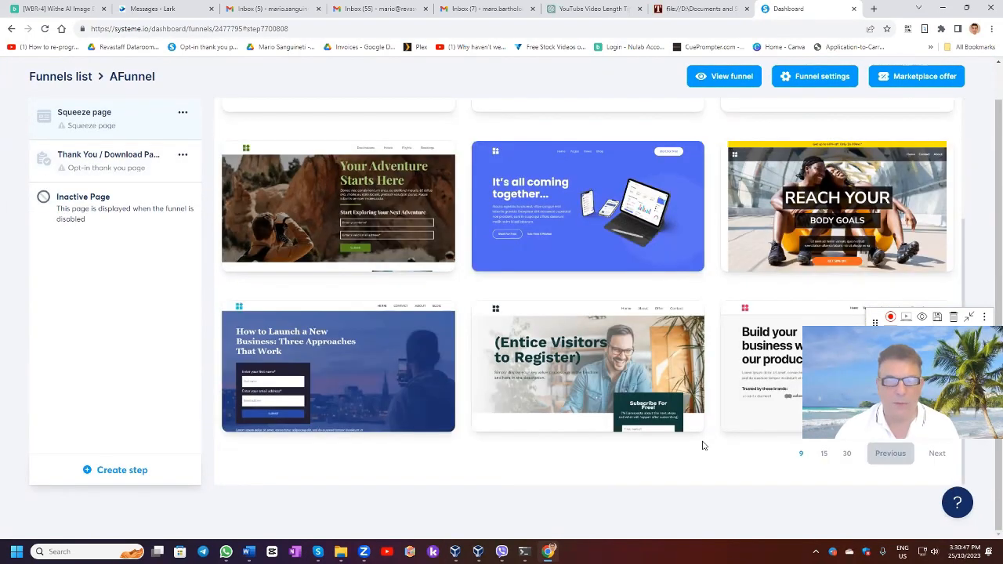
scroll(604, 421, up, 3)
scroll(600, 363, down, 2)
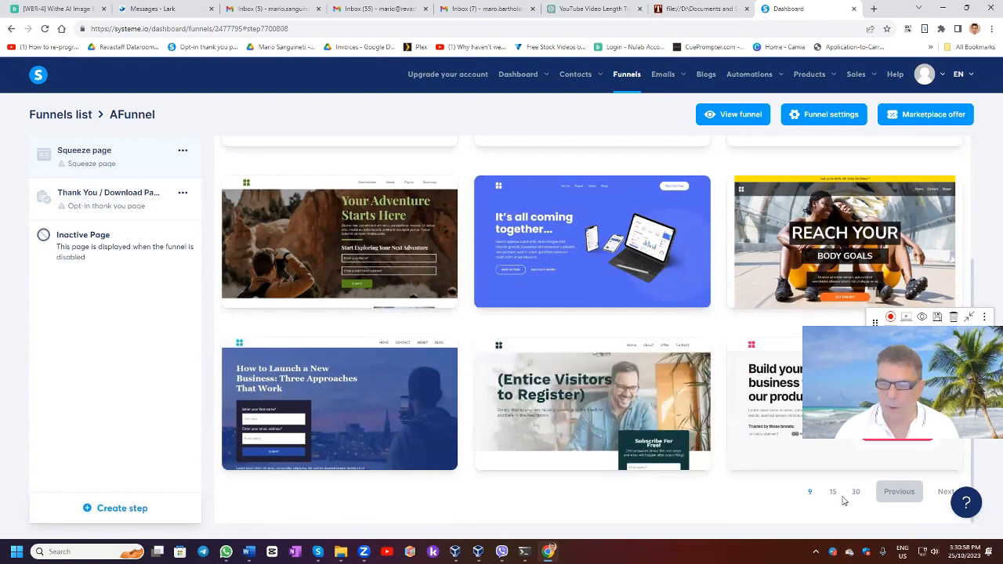
click(944, 494)
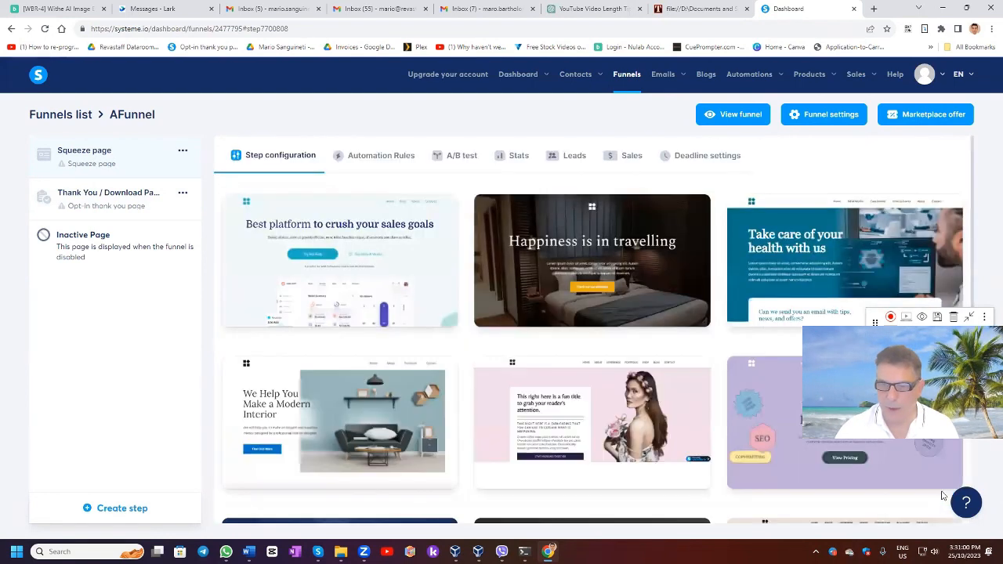
scroll(901, 495, down, 2)
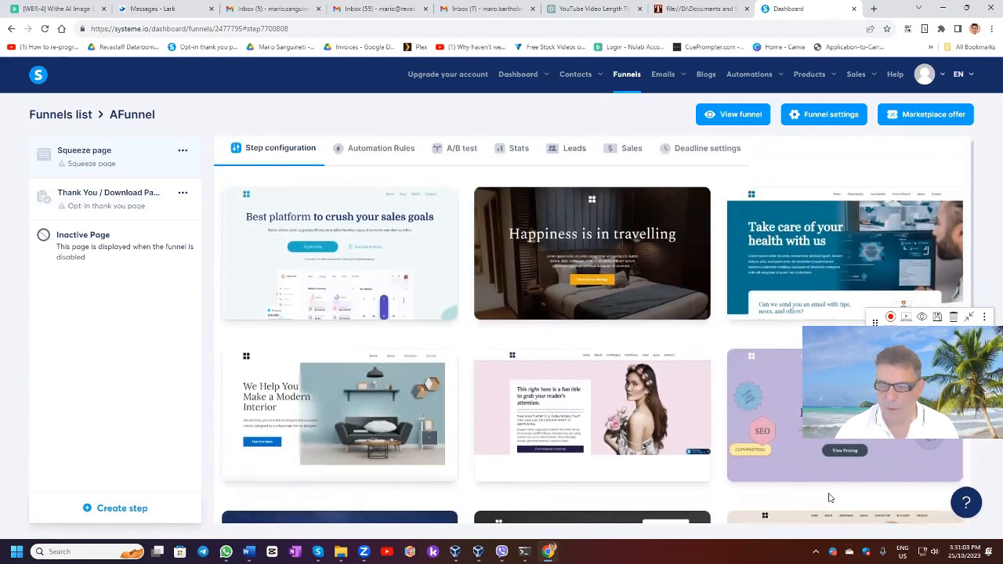
scroll(706, 439, down, 1)
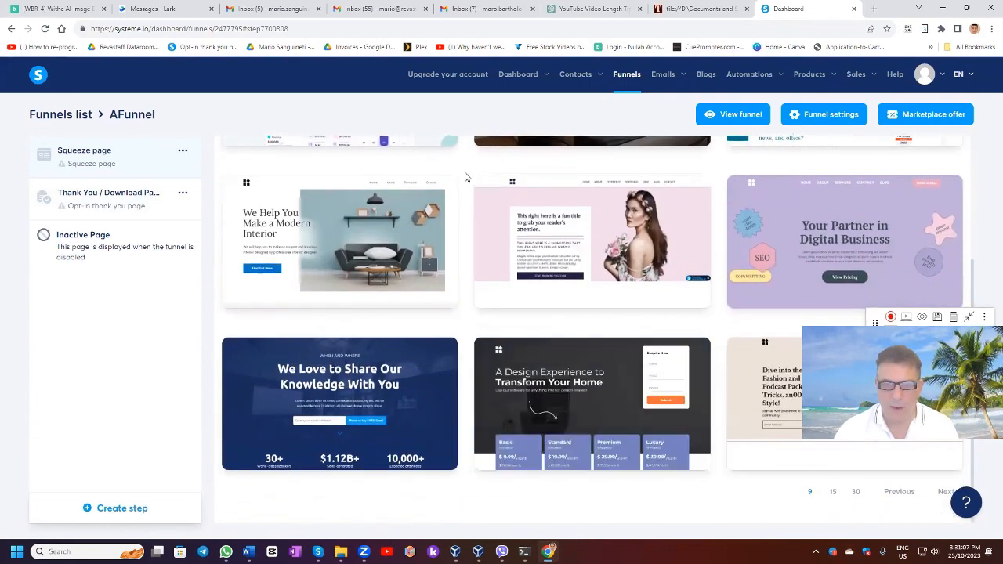
mouse_move(644, 419)
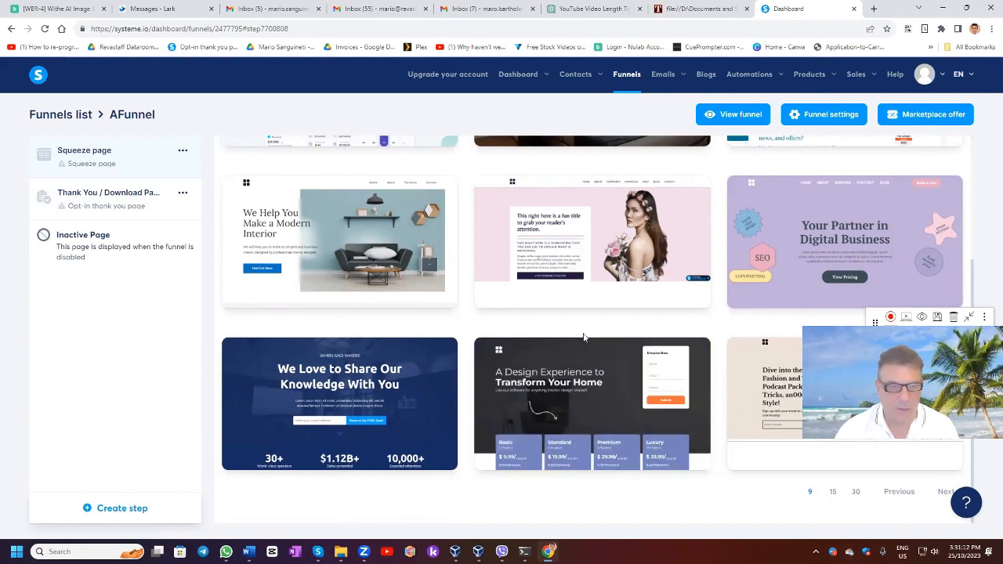
scroll(583, 337, up, 3)
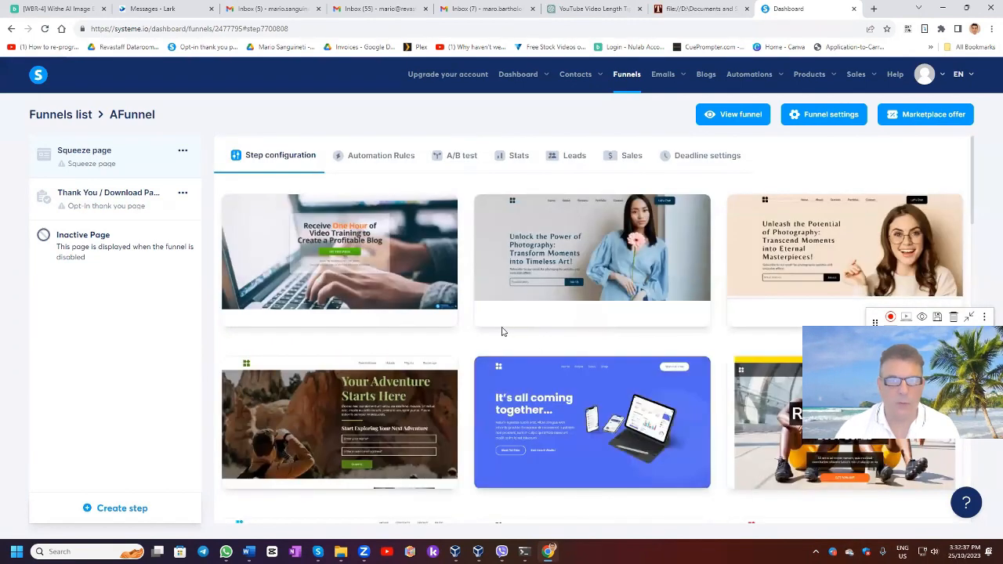
Step: Preview the video-training blog template, then apply it to the squeeze page step
mouse_move(396, 240)
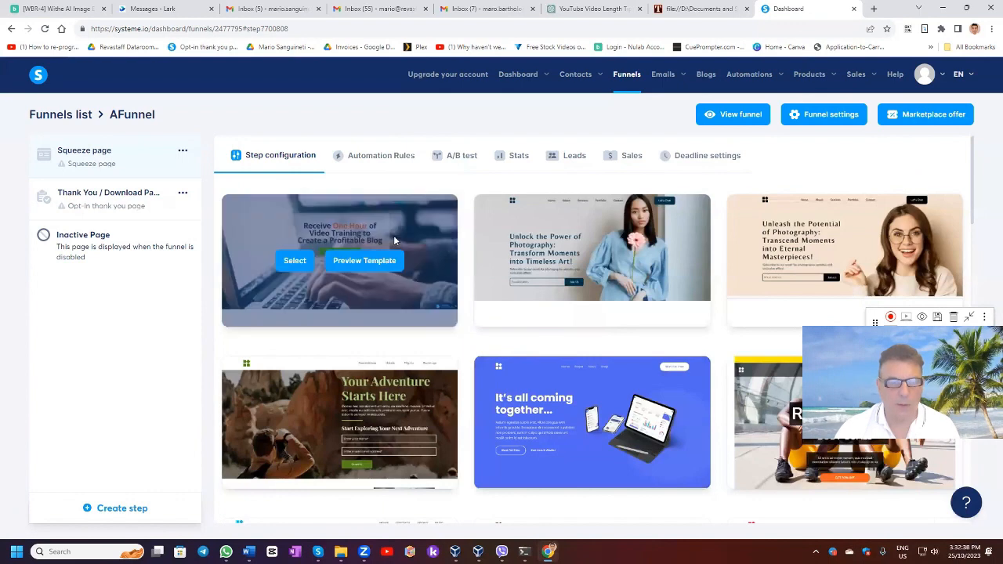
click(361, 263)
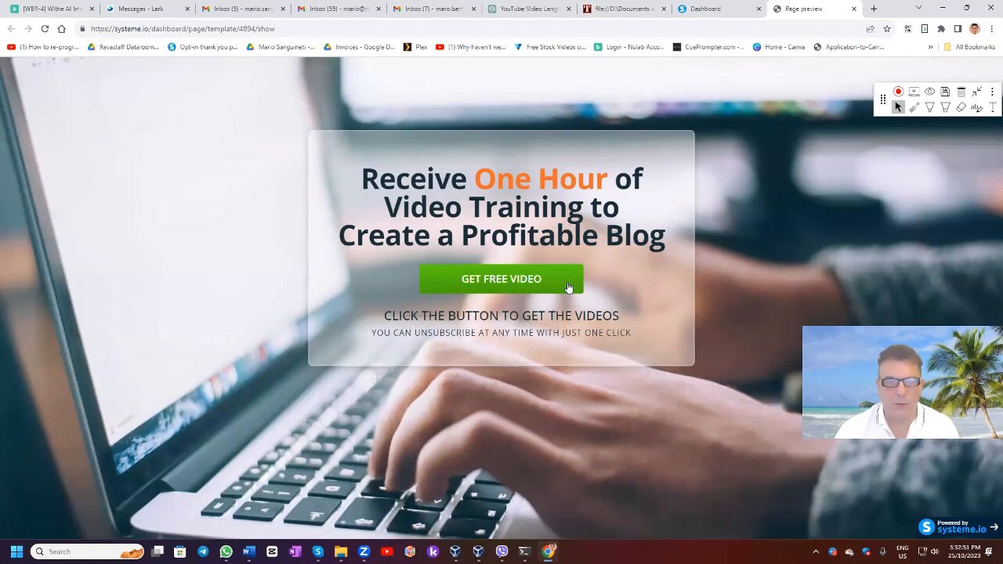
click(854, 8)
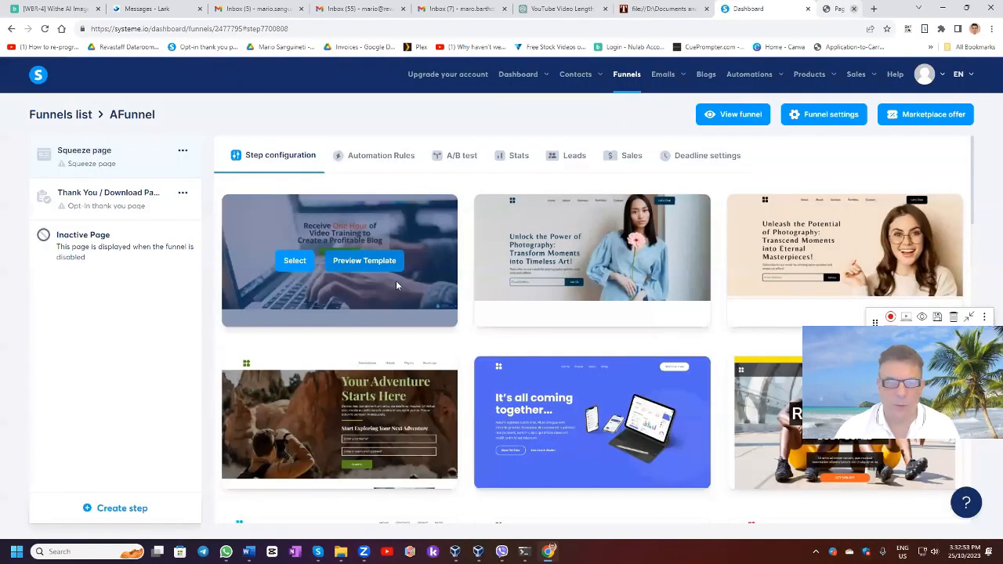
click(293, 261)
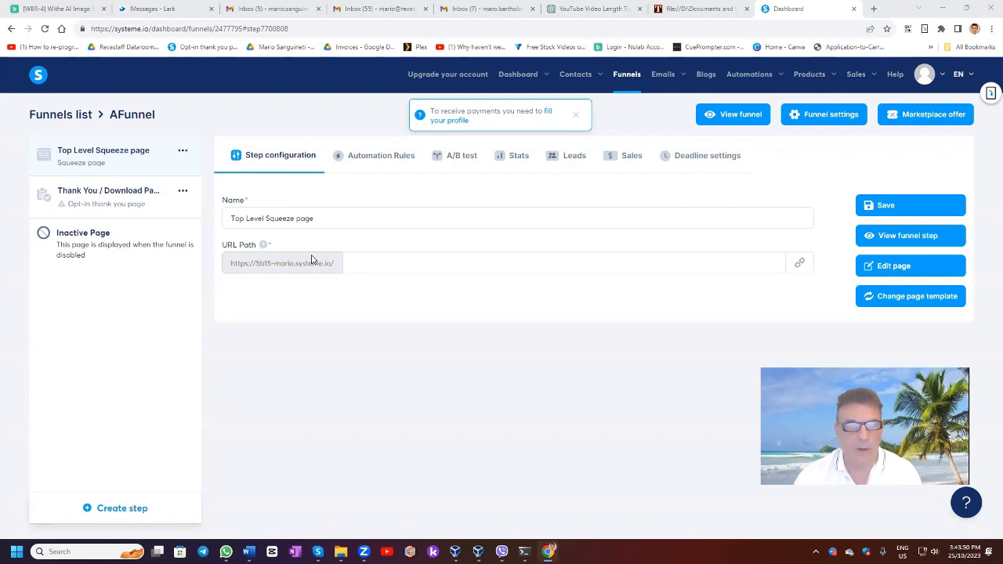
click(890, 237)
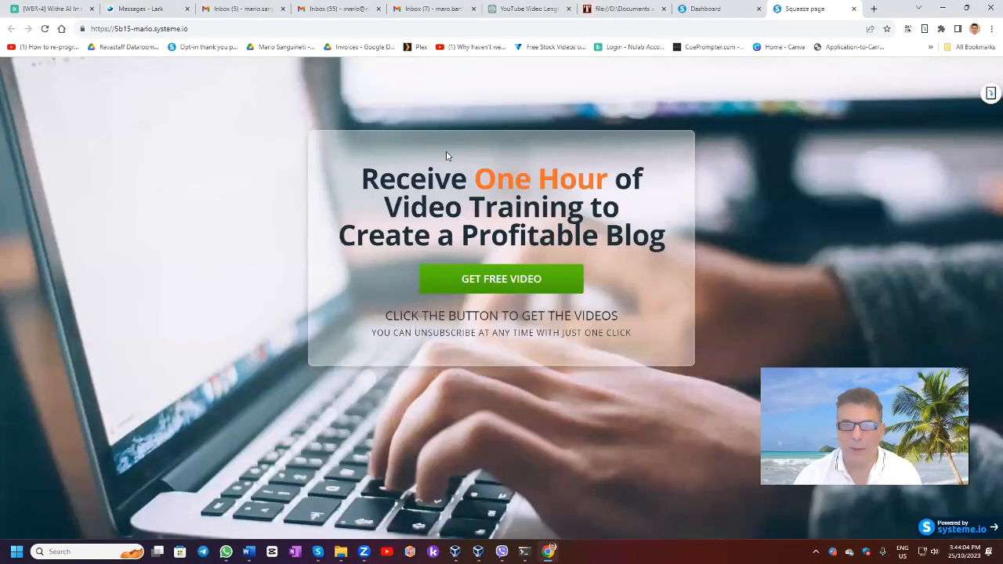
click(853, 9)
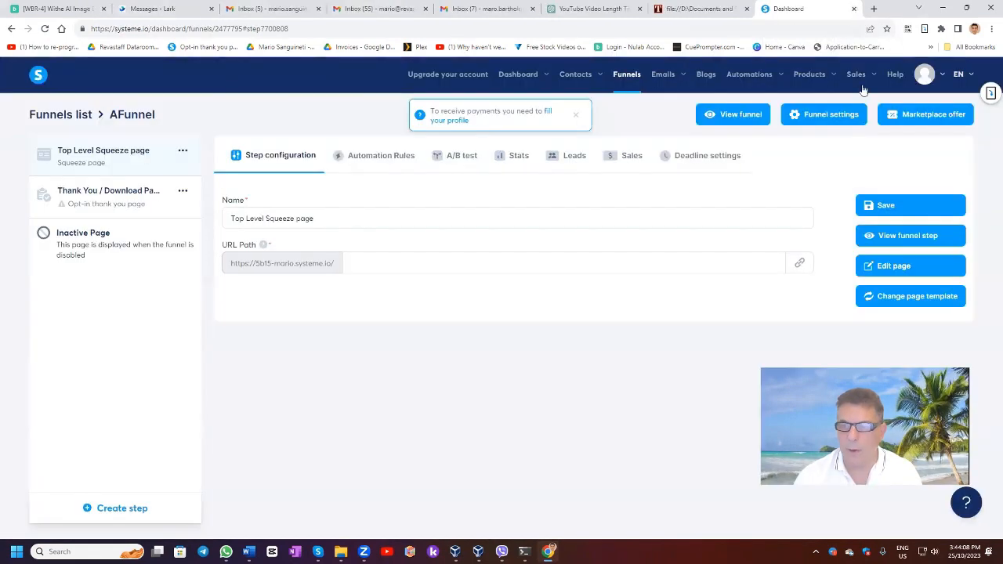
click(890, 267)
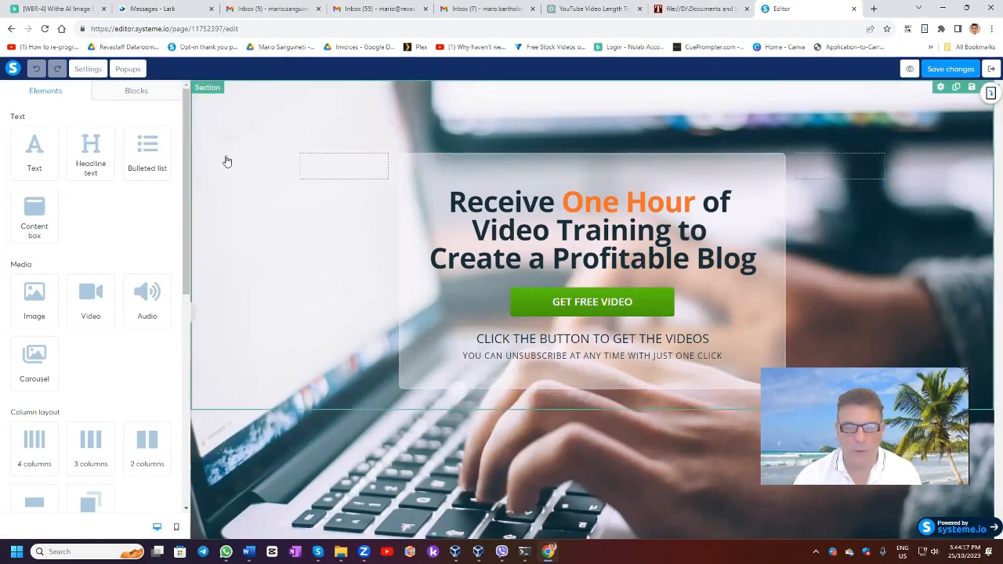
Step: Set the page background to the sunset hd-wallpaper image and select the headline text
click(88, 69)
scroll(69, 284, up, 3)
scroll(69, 284, up, 2)
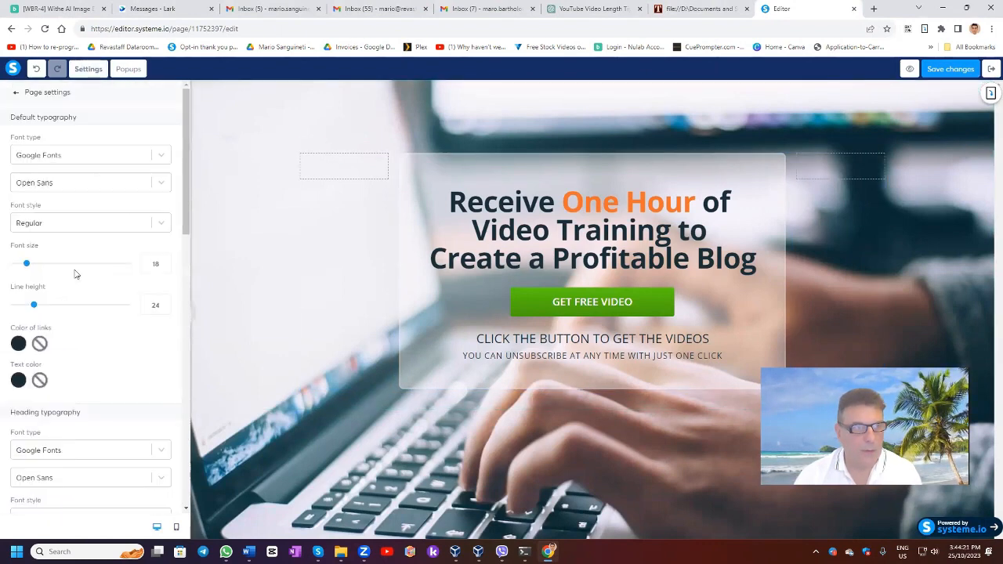
scroll(79, 260, down, 8)
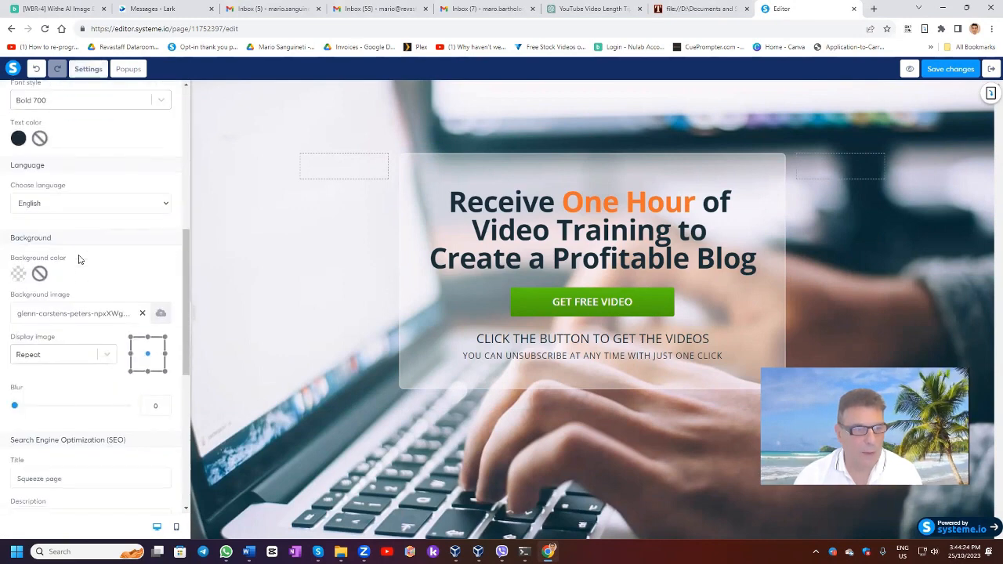
click(159, 314)
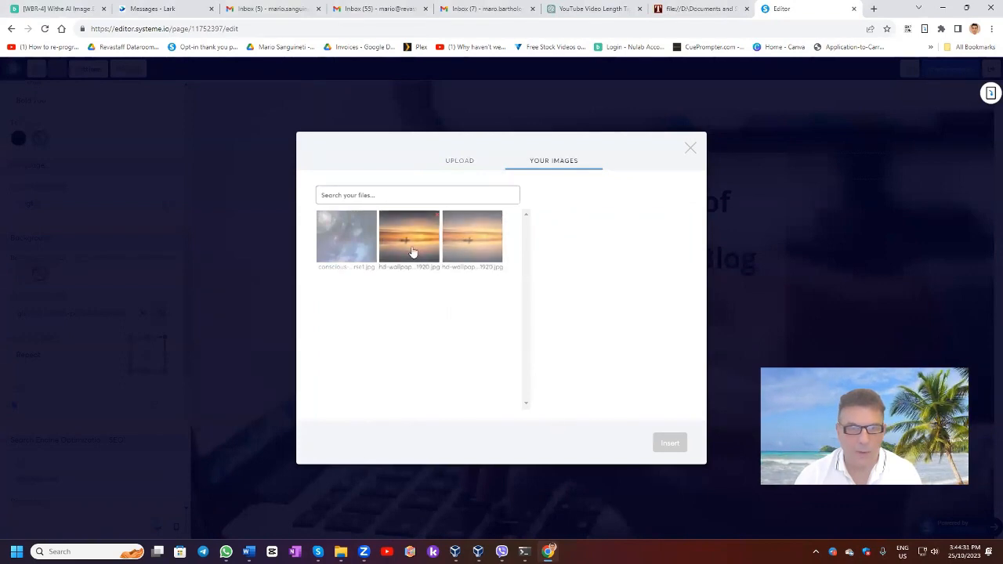
click(404, 244)
click(672, 443)
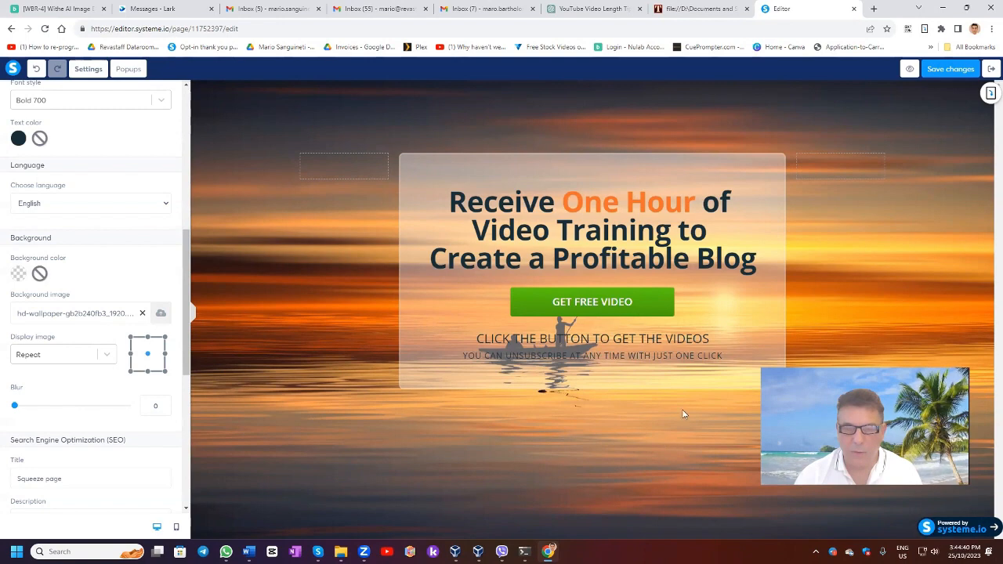
click(455, 206)
drag(453, 203, 755, 266)
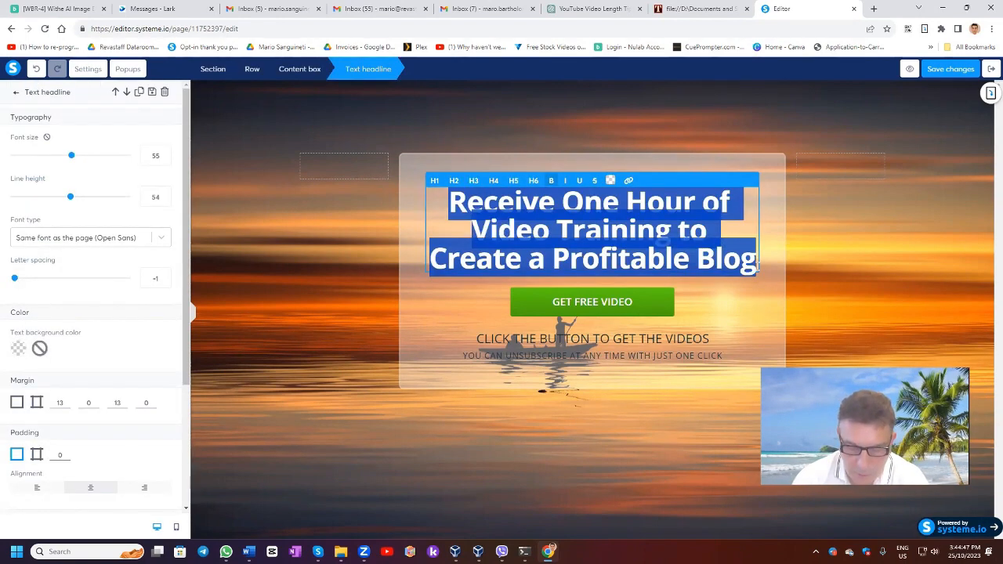
Step: Replace the headline with 'CLick beloe to get your Free E-Book and Gift' and delete the GET FREE VIDEO button
text(CLick beloe to )
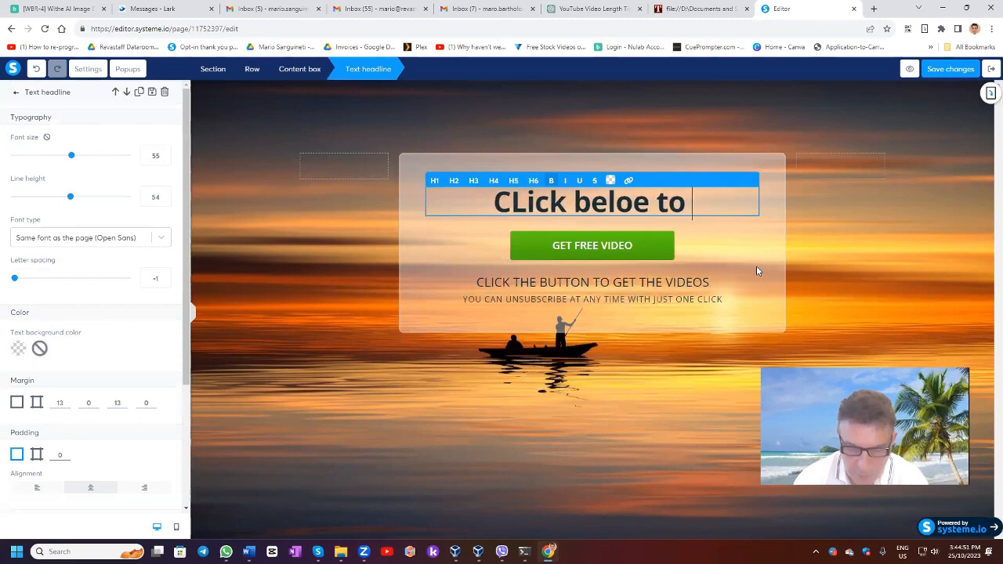
text(get your Fr)
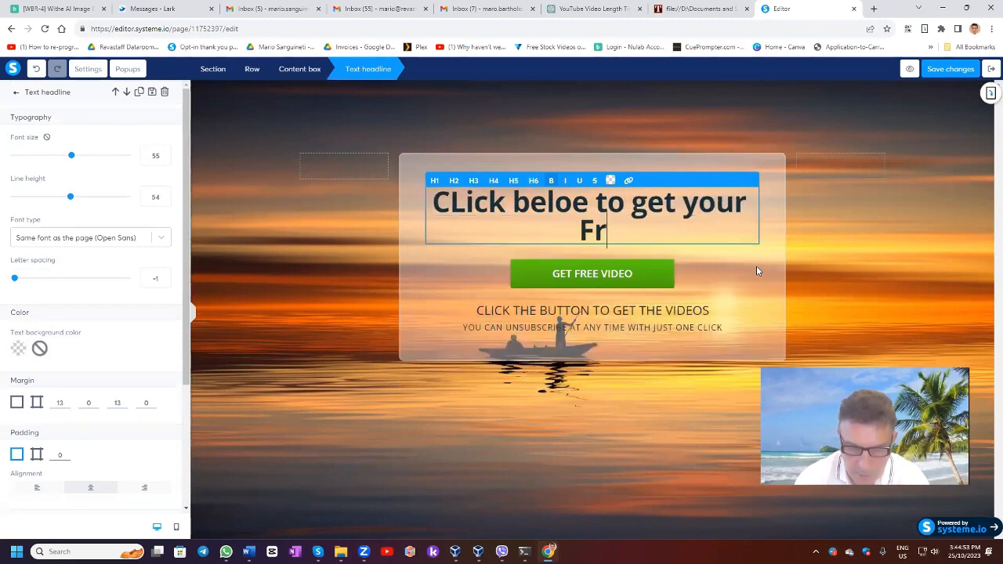
text(ee E)
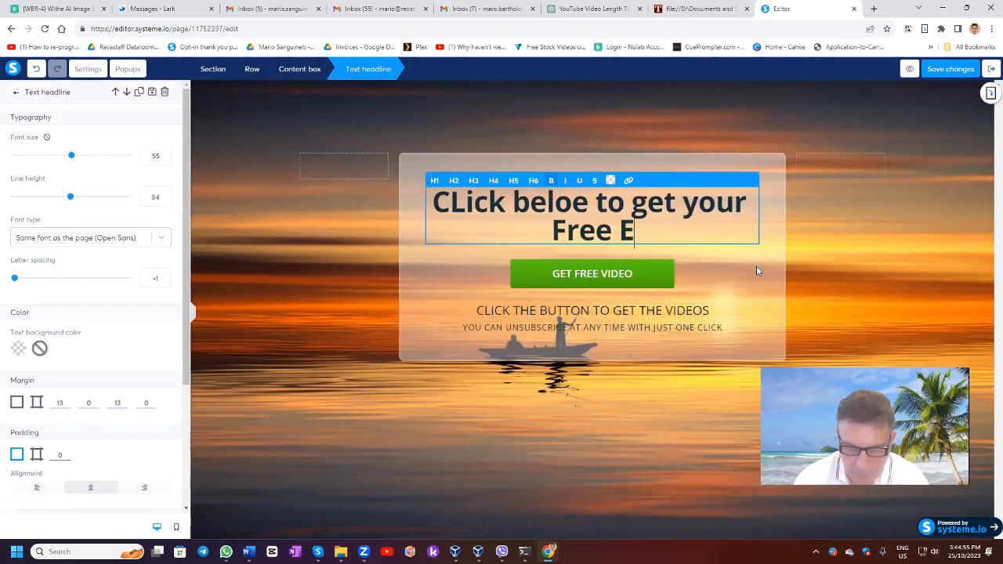
text(-Book and Gift)
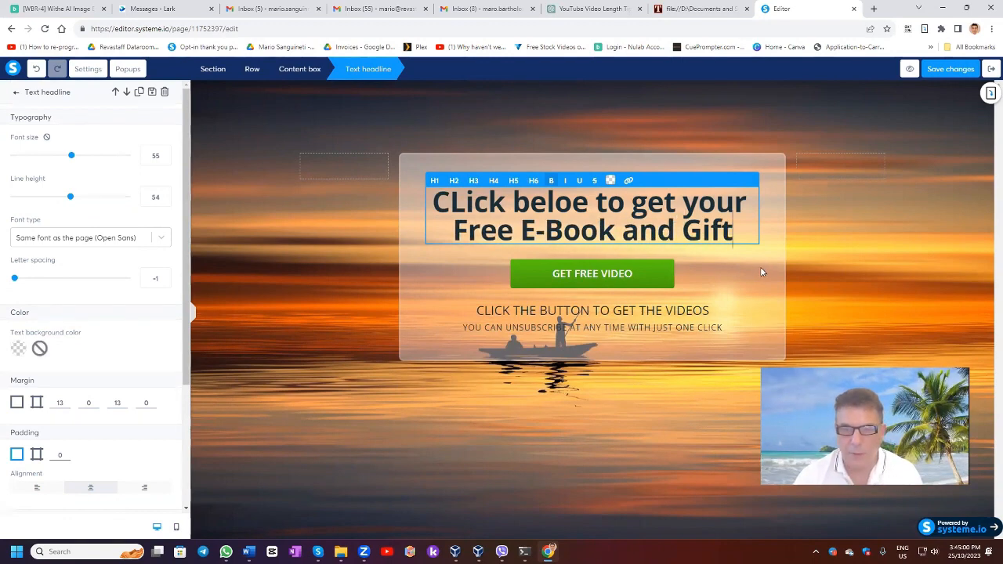
click(760, 269)
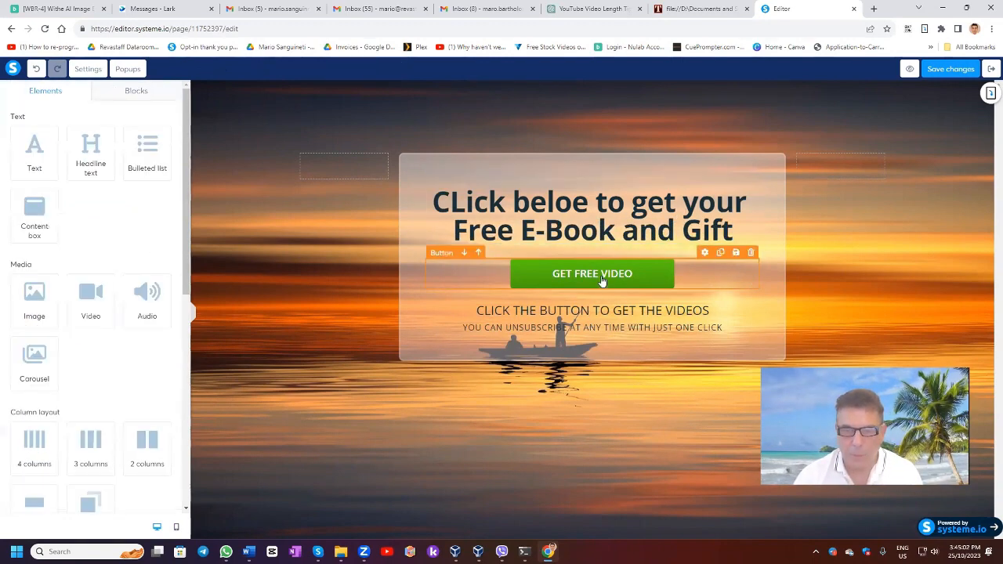
click(751, 252)
key(Return)
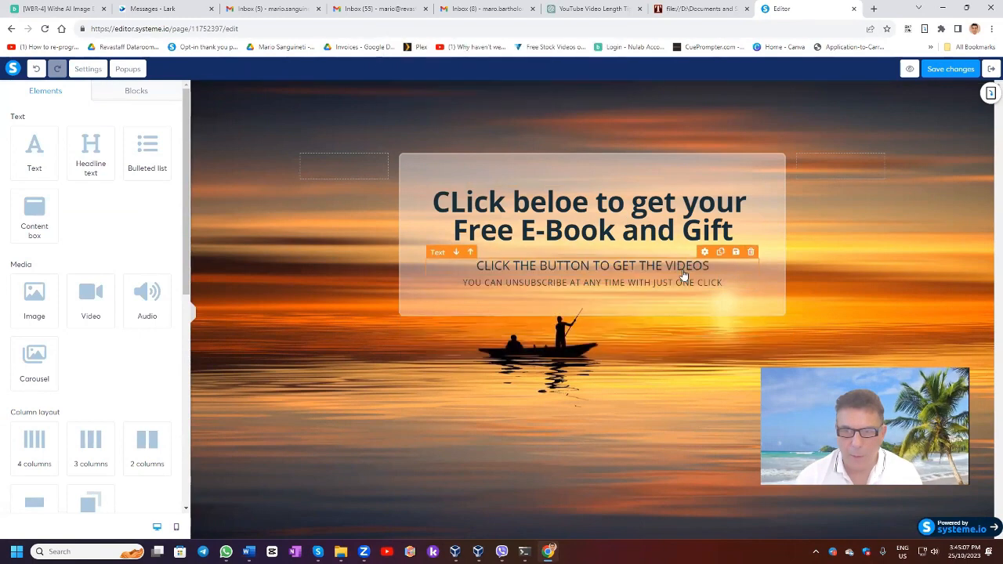
Step: Delete the 'CLICK THE BUTTON TO GET THE VIDEOS' caption text
click(747, 258)
click(735, 290)
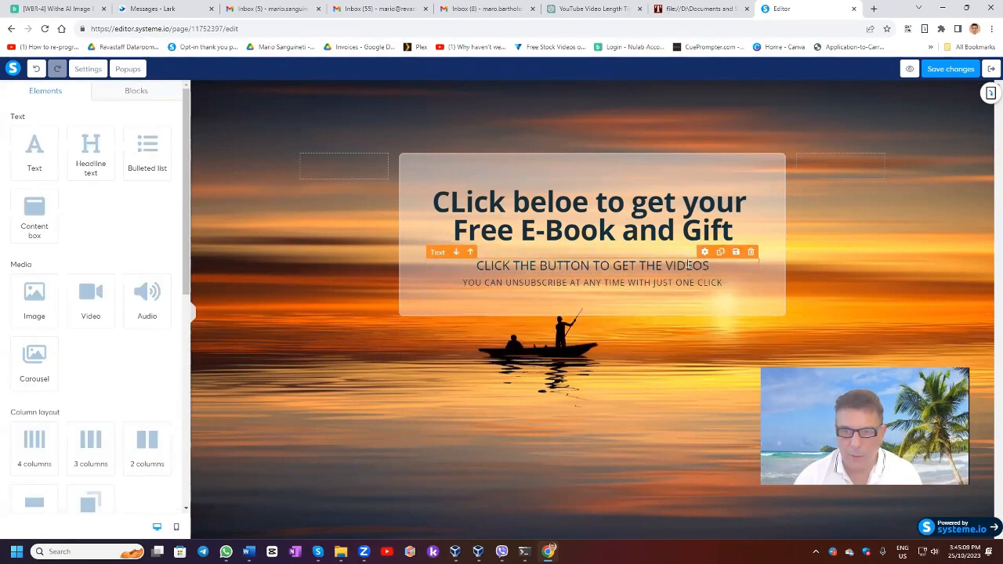
click(715, 263)
click(751, 252)
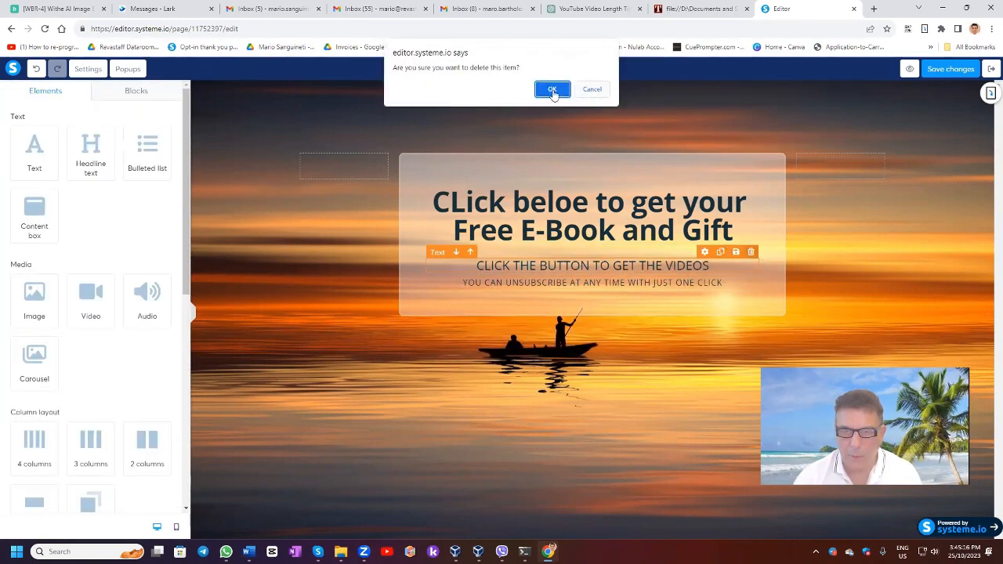
click(552, 91)
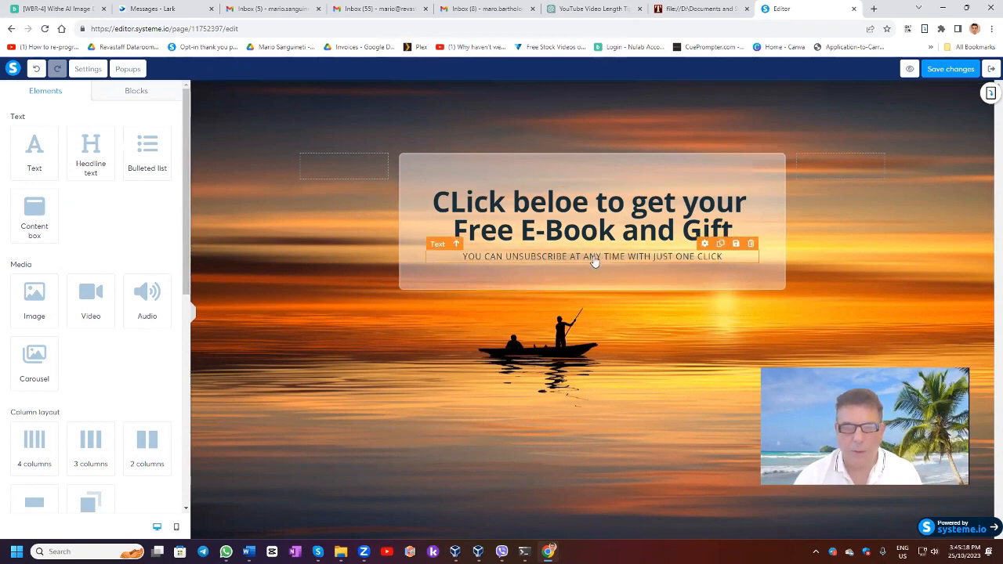
Step: Correct the typo 'beloe' to 'below' in the headline
click(565, 203)
drag(572, 204, 580, 204)
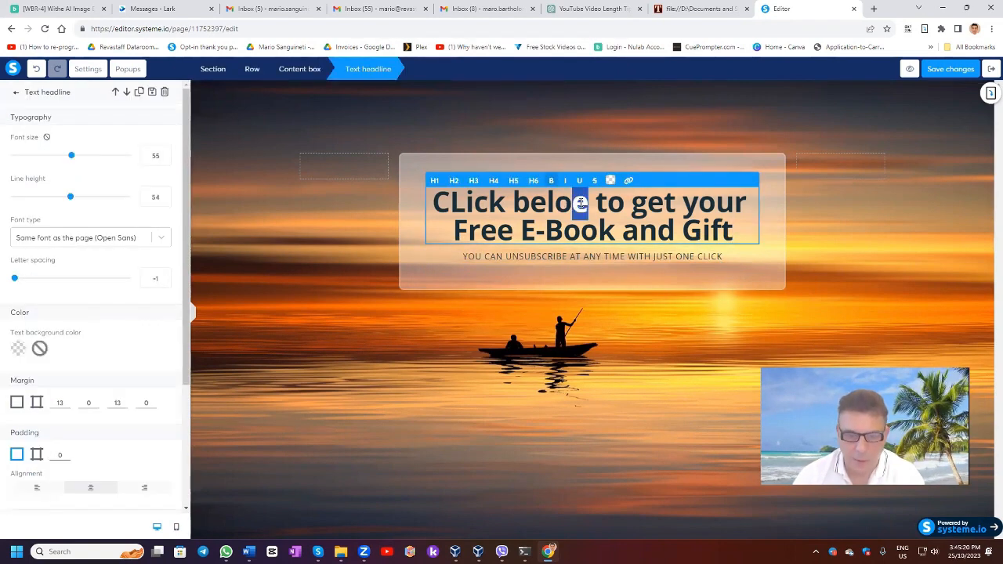
text(w)
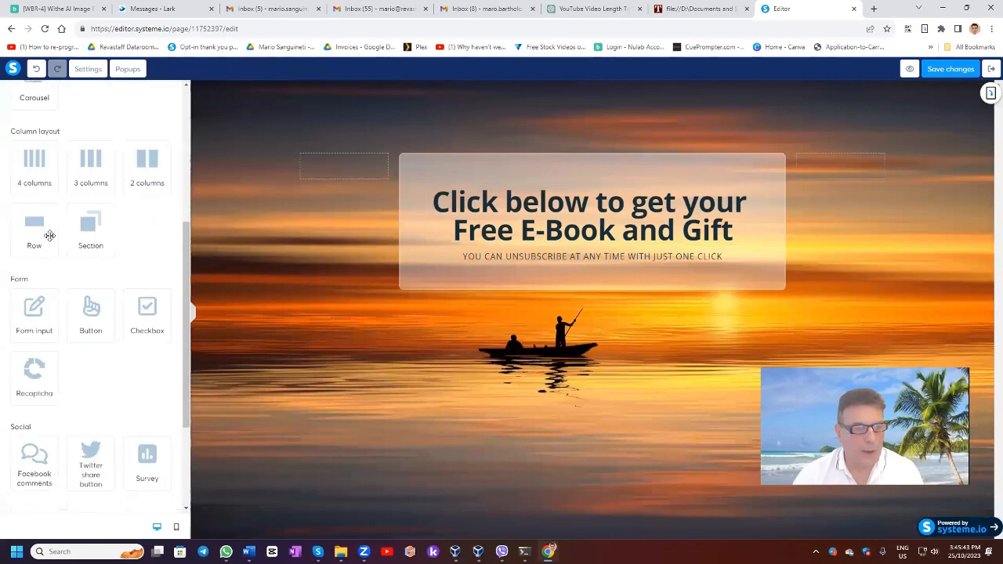
scroll(49, 235, down, 1)
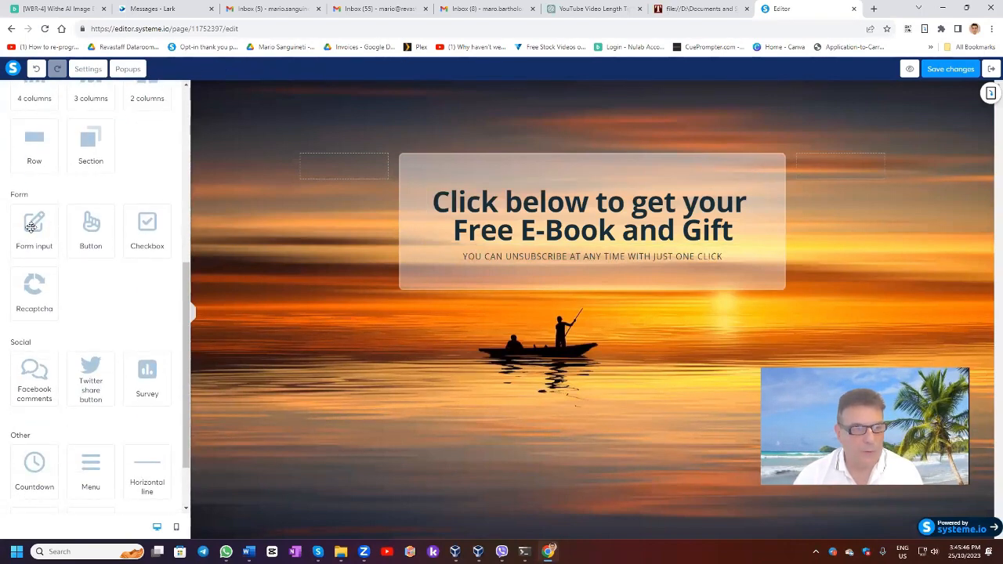
Step: Add a form input field and place it above the unsubscribe line
click(30, 227)
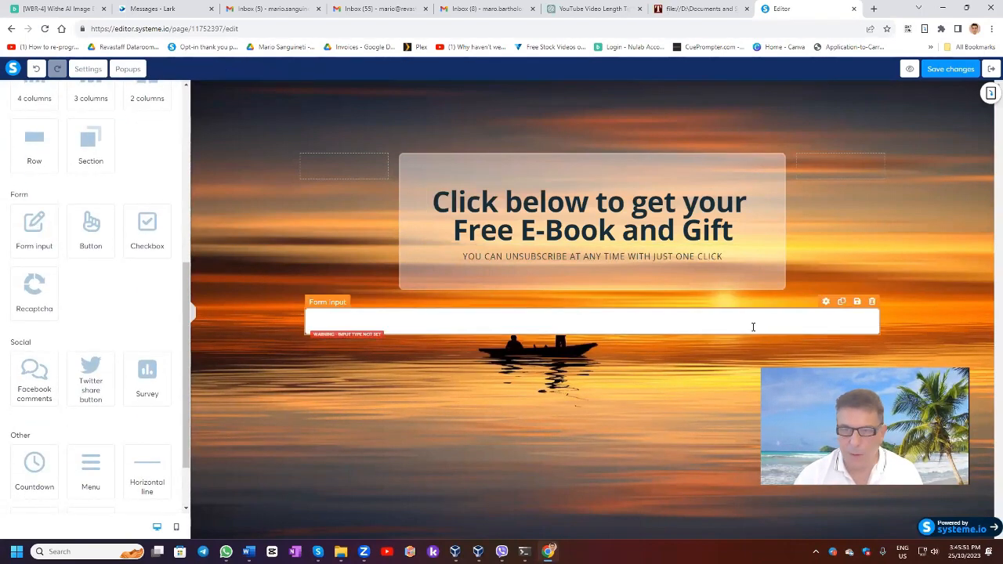
drag(749, 297, 736, 254)
drag(615, 292, 577, 277)
Step: Make the field an Email input with placeholder 'Pkease Enter your Email'
click(576, 276)
click(102, 134)
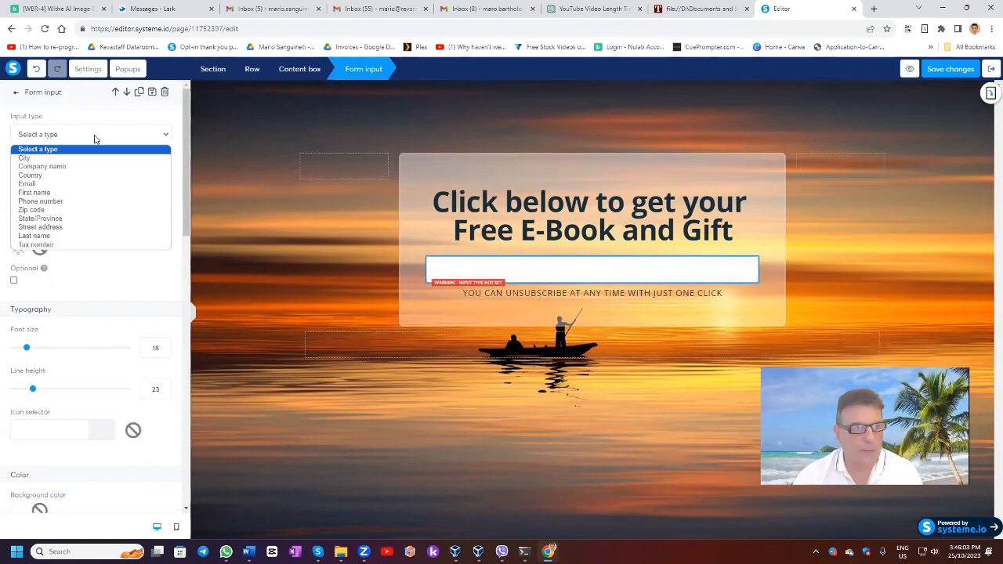
click(41, 184)
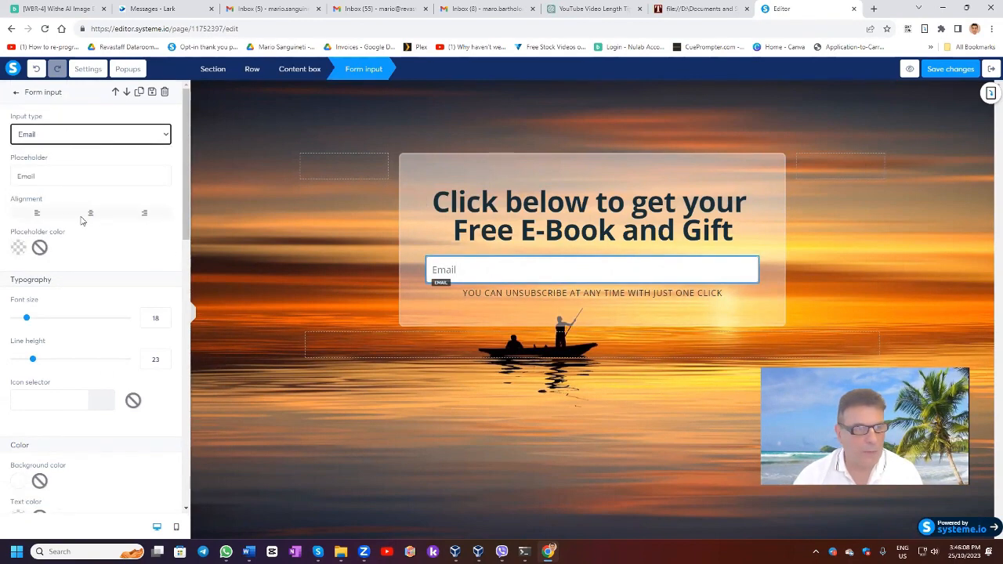
double_click(9, 175)
text(Pkease Enter your Emai)
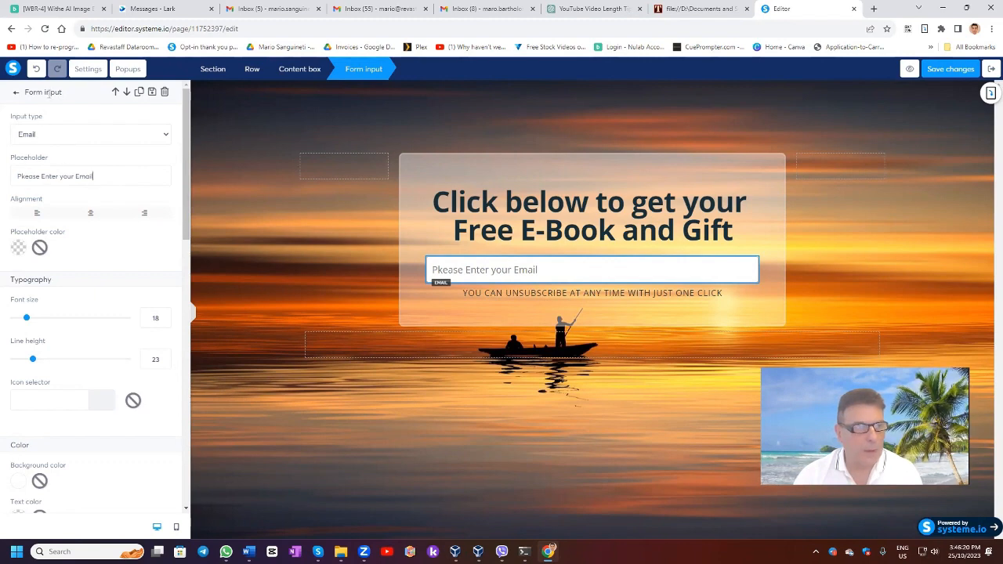
Step: Lower the email field's font size to 17
scroll(47, 188, down, 1)
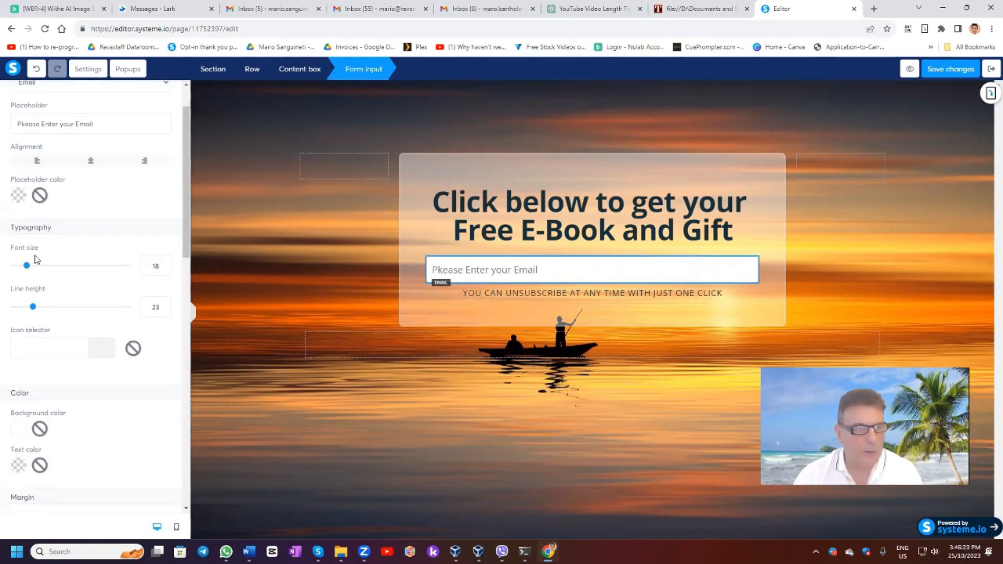
drag(25, 265, 24, 265)
scroll(54, 253, down, 2)
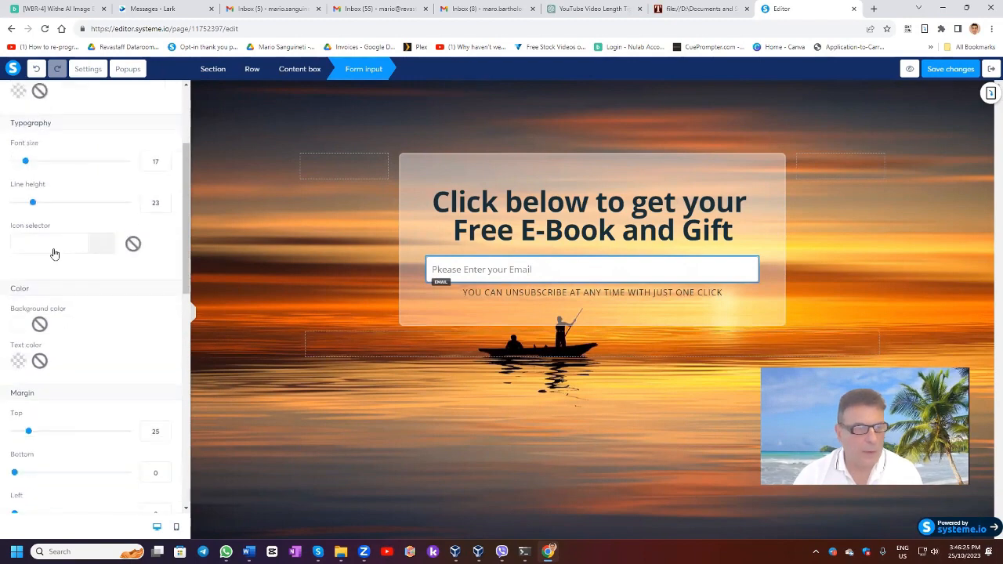
scroll(54, 253, down, 12)
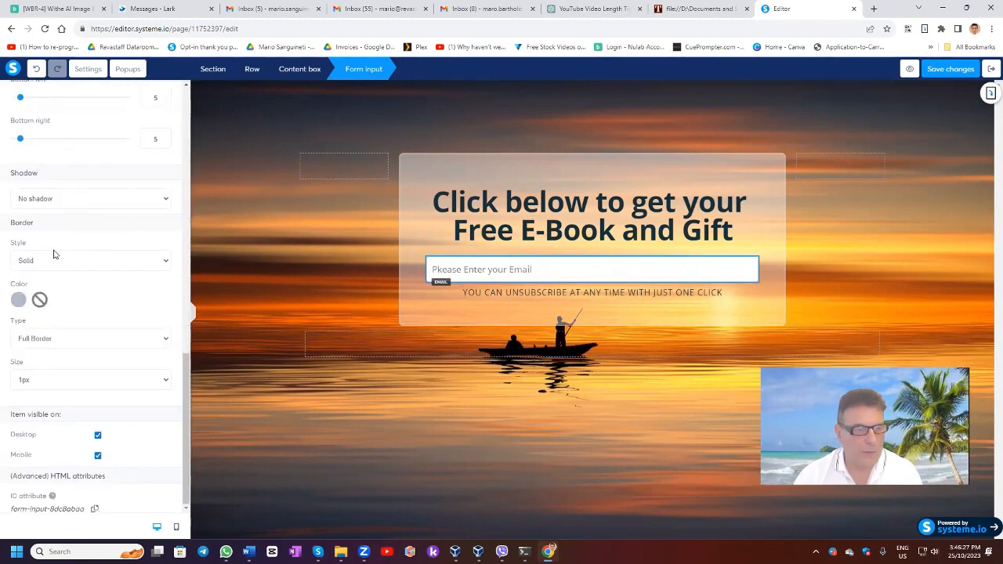
scroll(54, 253, up, 15)
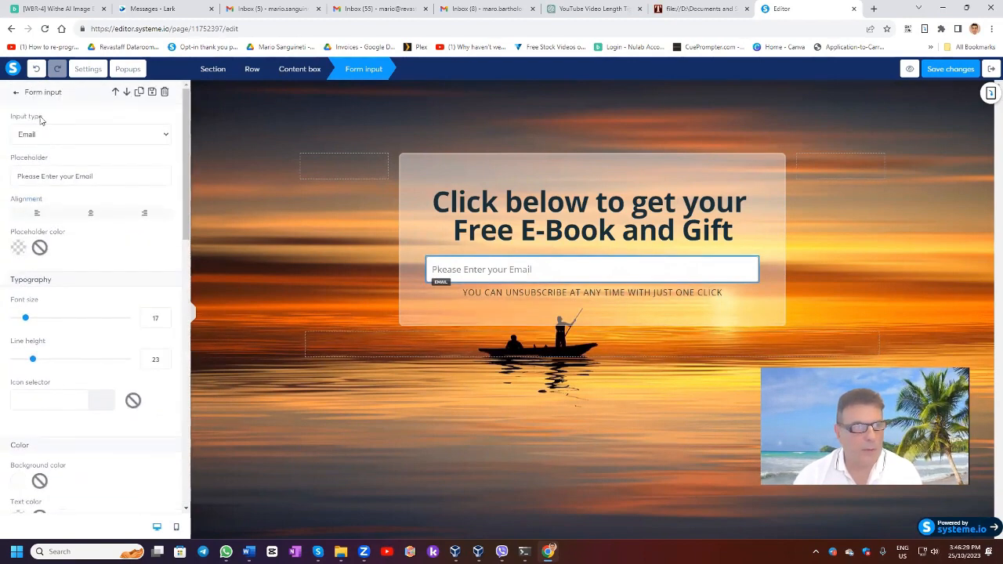
click(16, 93)
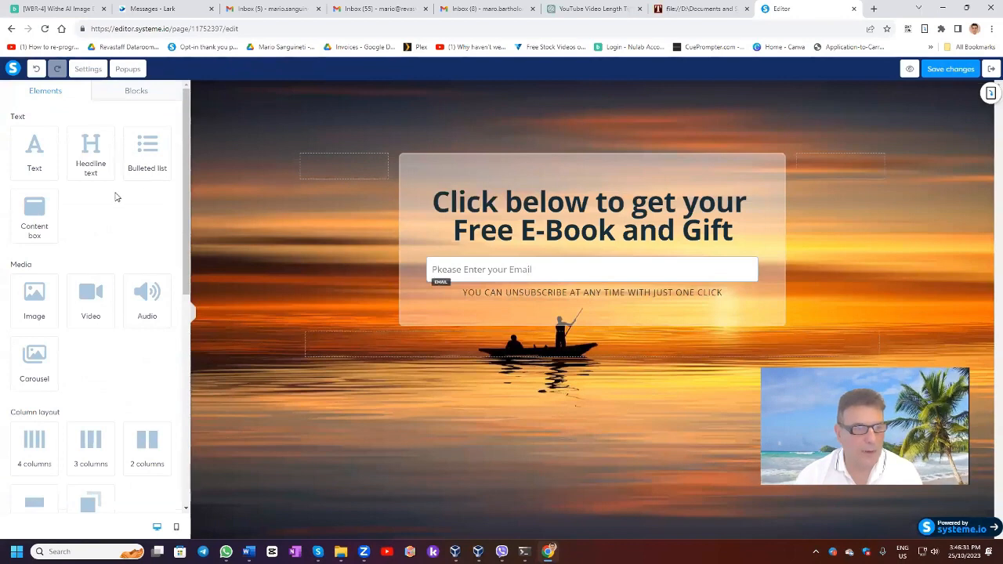
Step: Add a button below the email field, keeping its action as Send form
scroll(115, 197, down, 3)
drag(94, 329, 605, 292)
click(590, 314)
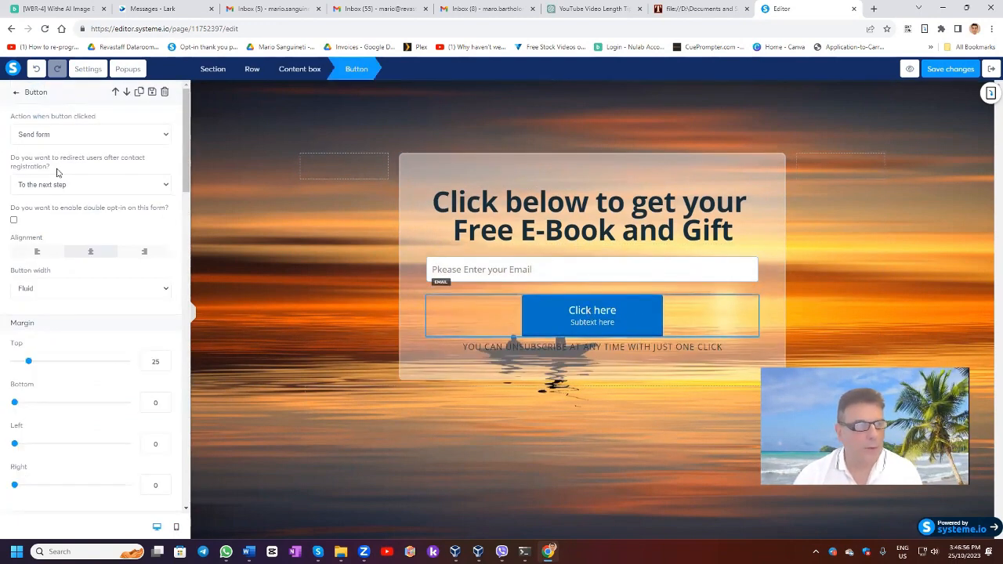
click(71, 136)
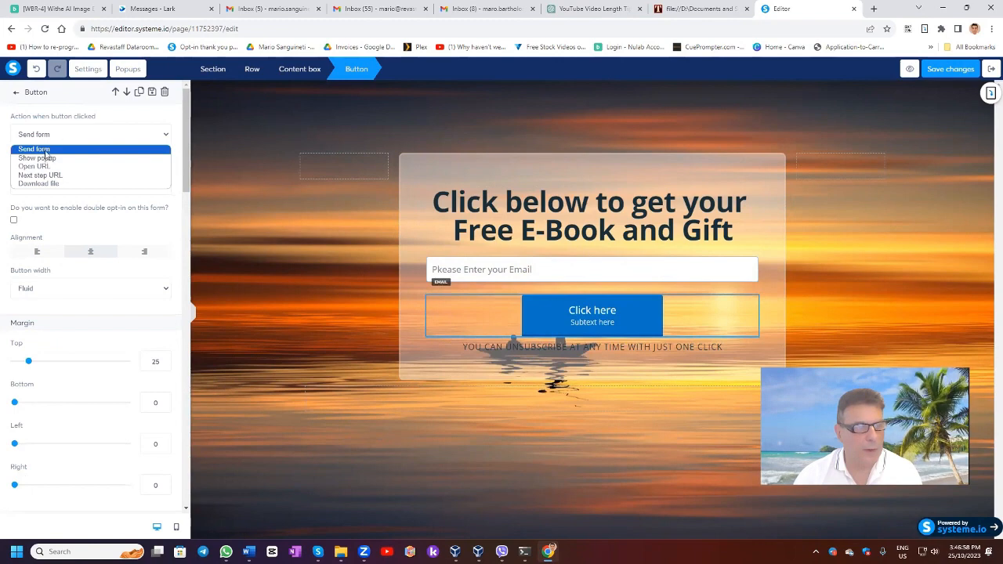
click(47, 151)
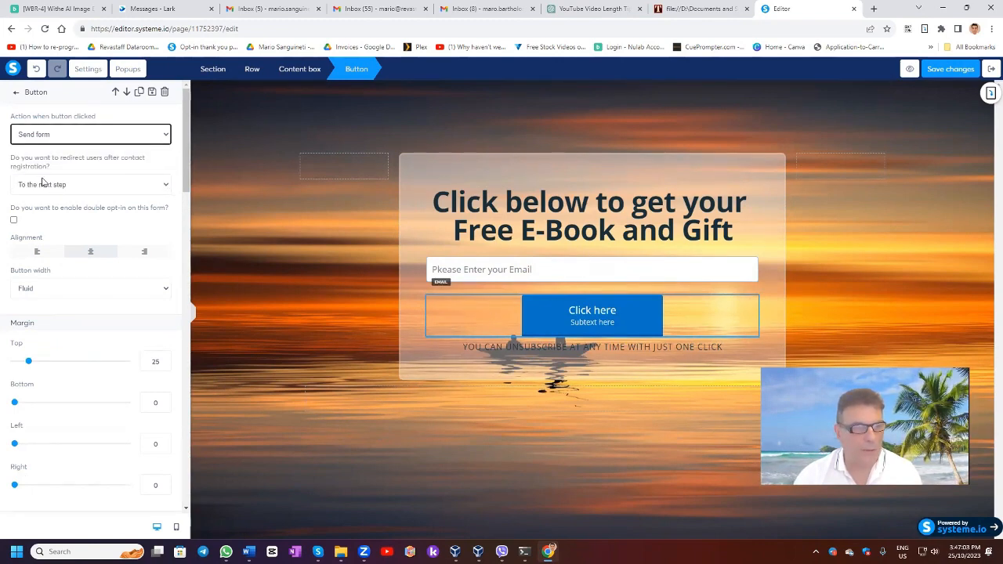
Step: Clear the button's subtext and relabel it 'Click Here to Receive Your Gift'
scroll(49, 192, down, 1)
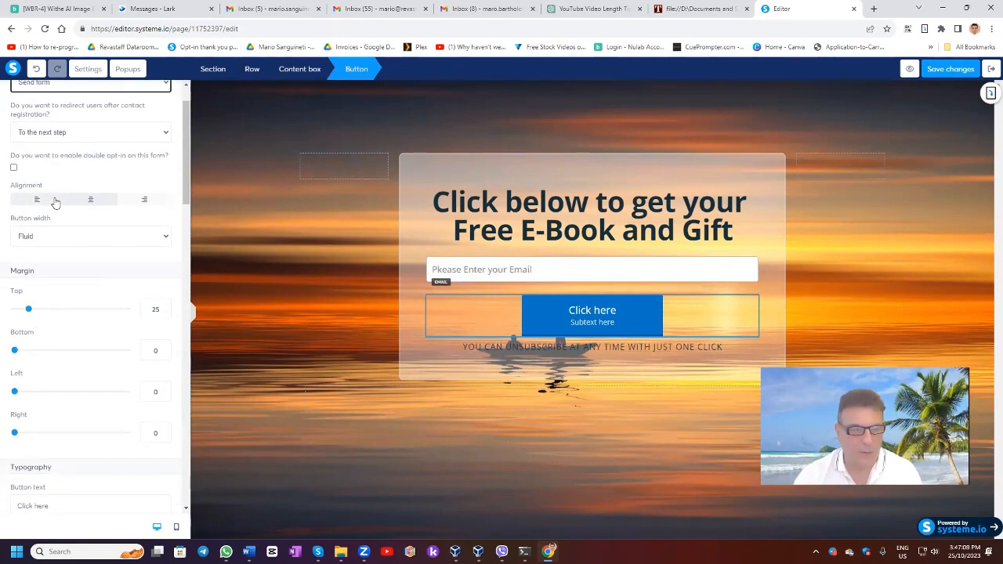
scroll(55, 203, down, 4)
scroll(55, 203, down, 1)
drag(63, 409, 3, 414)
key(BackSpace)
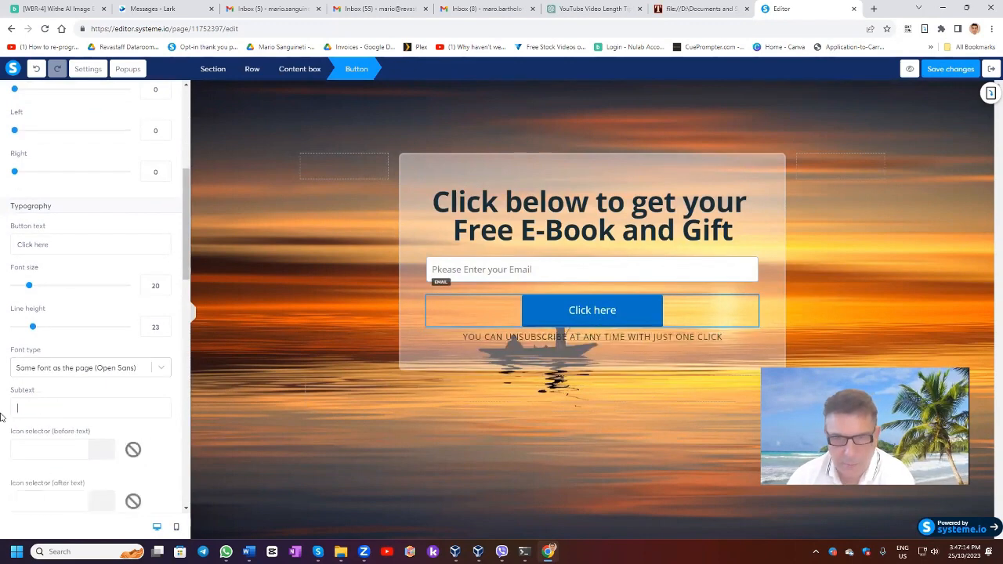
drag(62, 249, 36, 245)
text(Here to Receieve Your Gift)
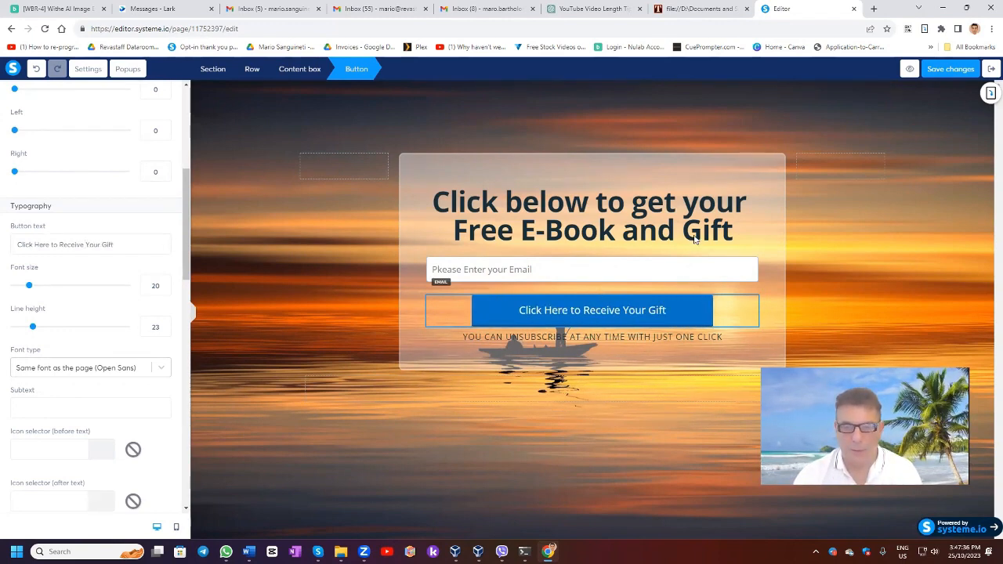
click(441, 270)
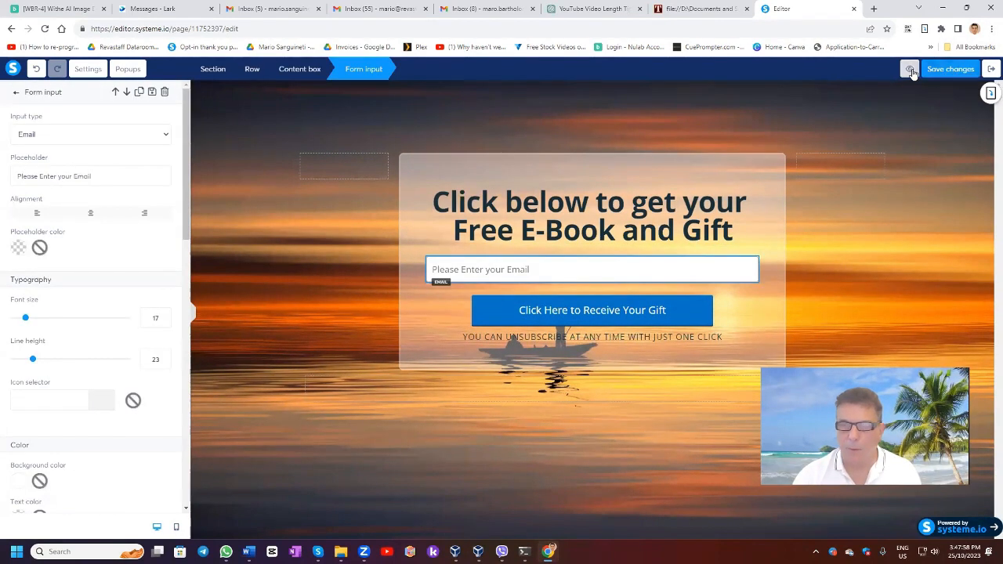
Step: Preview the finished squeeze page, then exit the editor back to AFunnel's steps
click(911, 70)
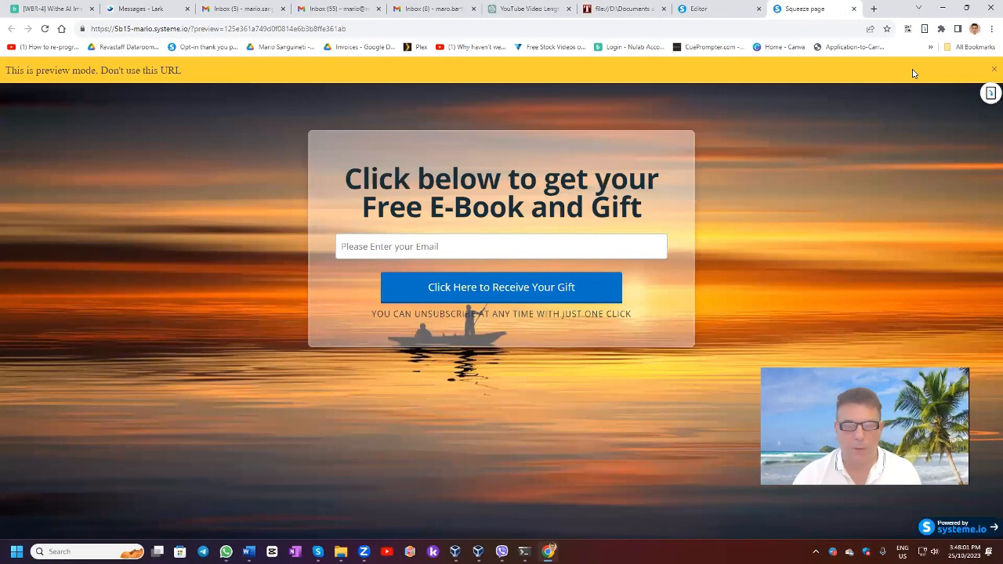
click(854, 10)
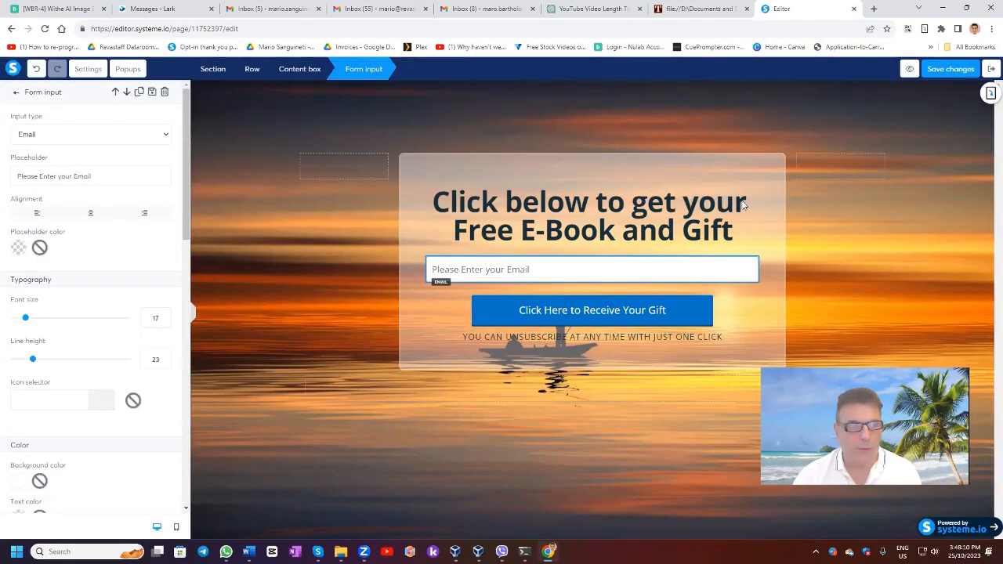
click(991, 70)
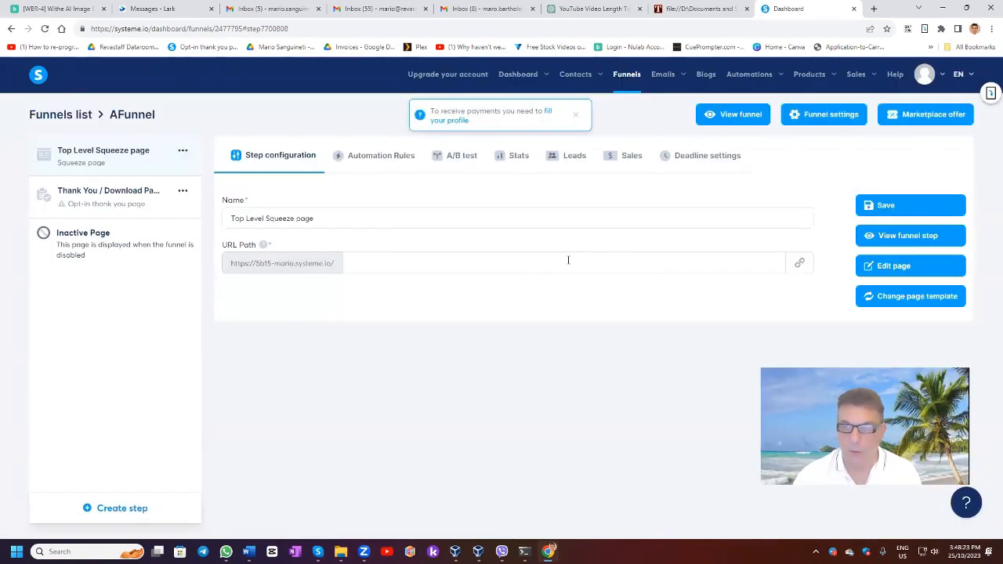
Step: Preview the 'Thank you for registering!' template and apply it to the Thank You / Download Page step
click(97, 203)
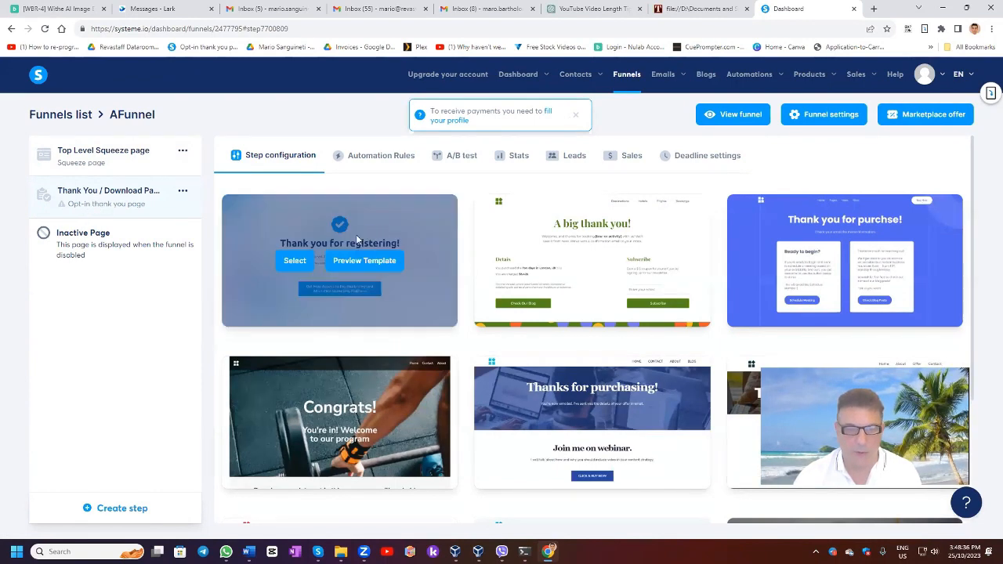
mouse_move(613, 276)
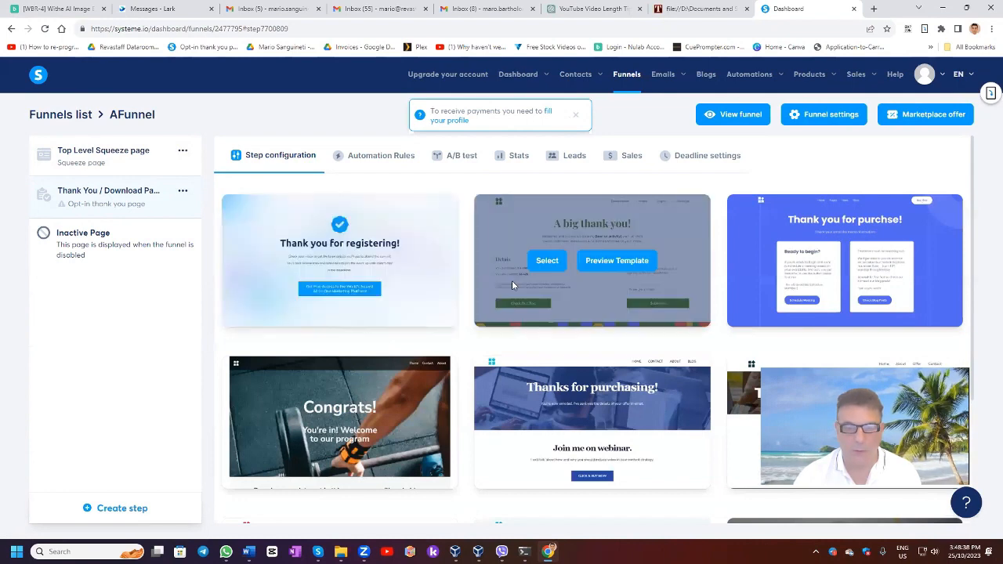
scroll(511, 284, down, 1)
scroll(509, 285, up, 1)
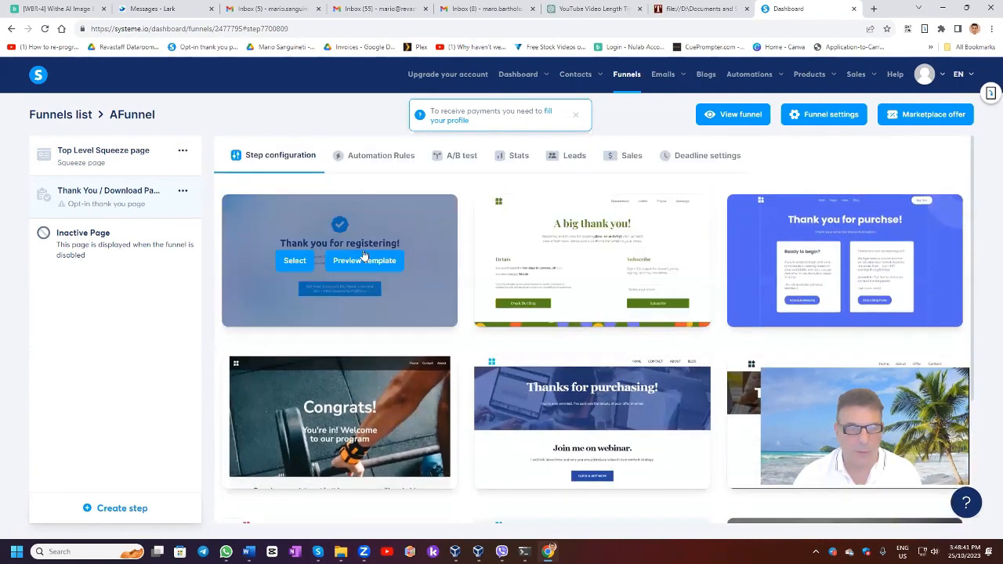
click(332, 262)
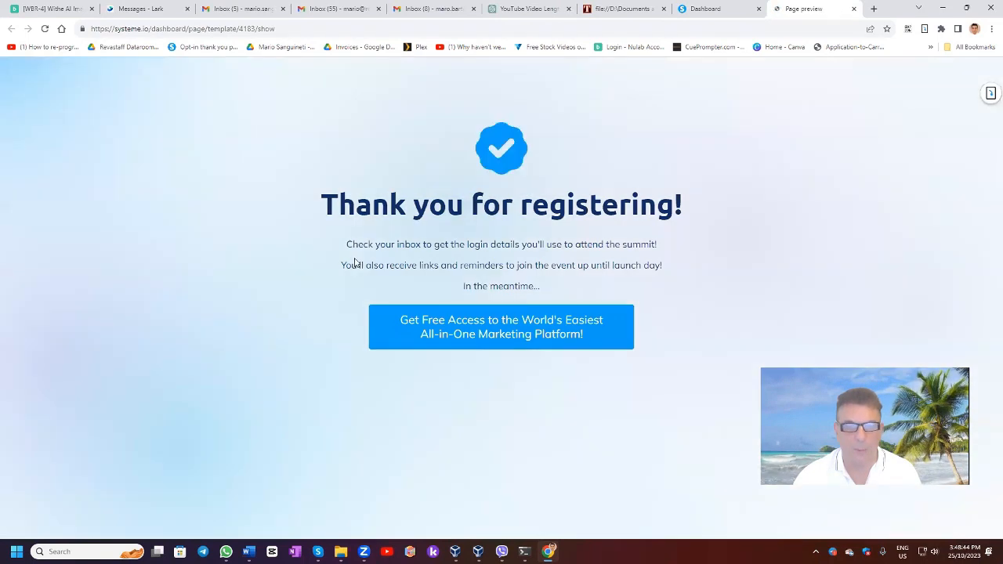
click(853, 8)
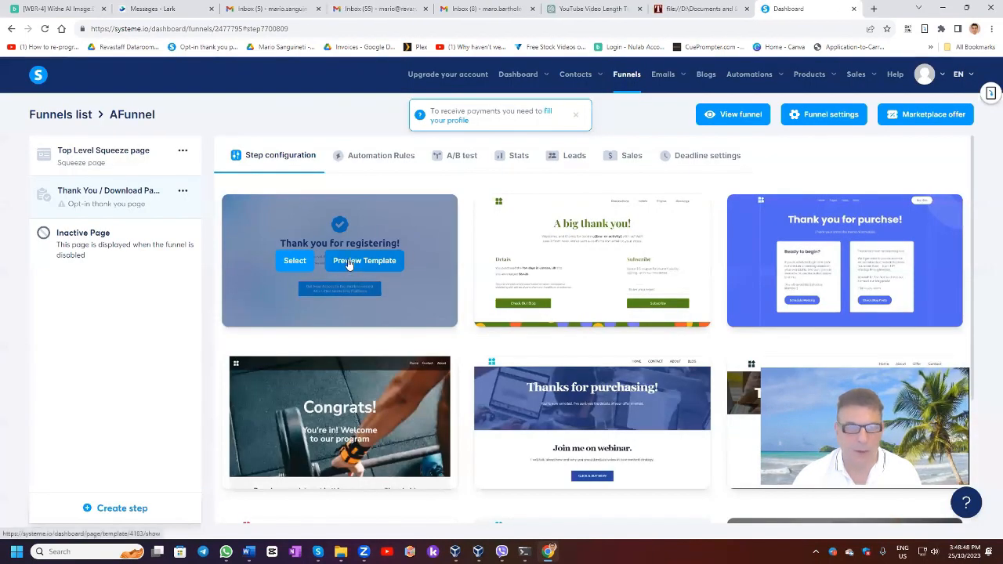
click(295, 262)
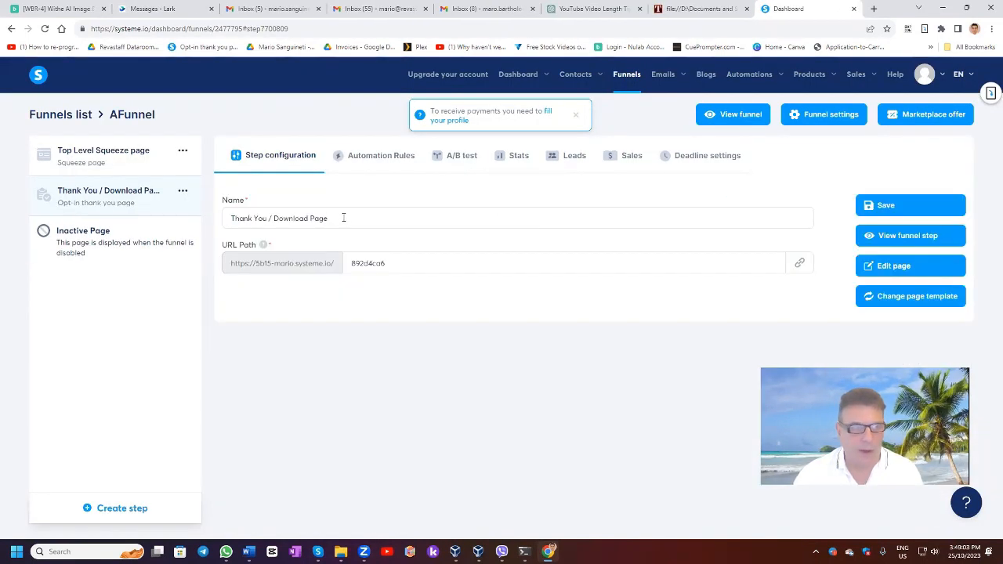
Step: Rename the step to 'Thank You' and review its page in the editor before exiting
drag(269, 220, 374, 210)
key(BackSpace)
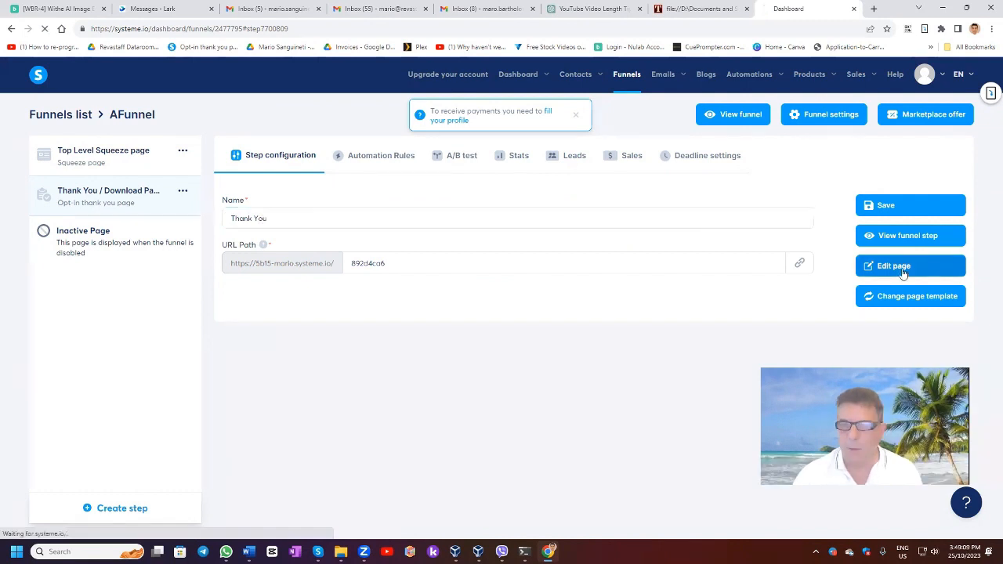
click(894, 265)
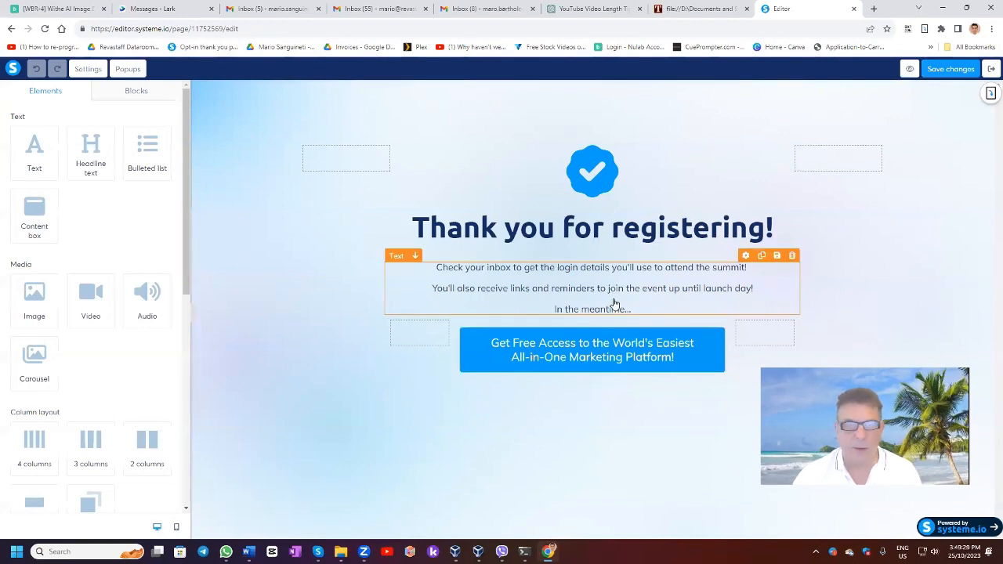
click(990, 69)
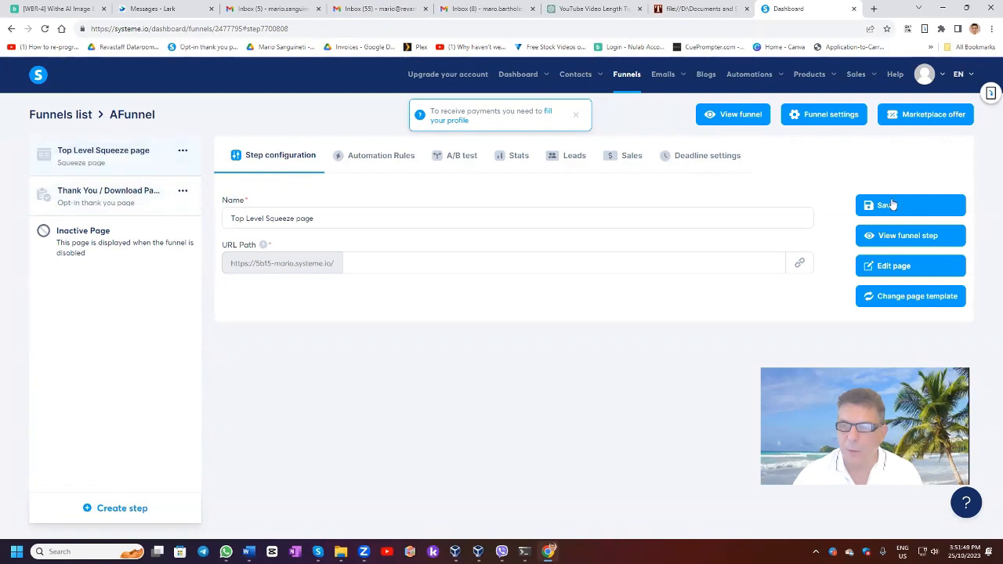
Step: Open the live squeeze page, enter a test e-mail address and submit it to reach the thank-you page
click(885, 240)
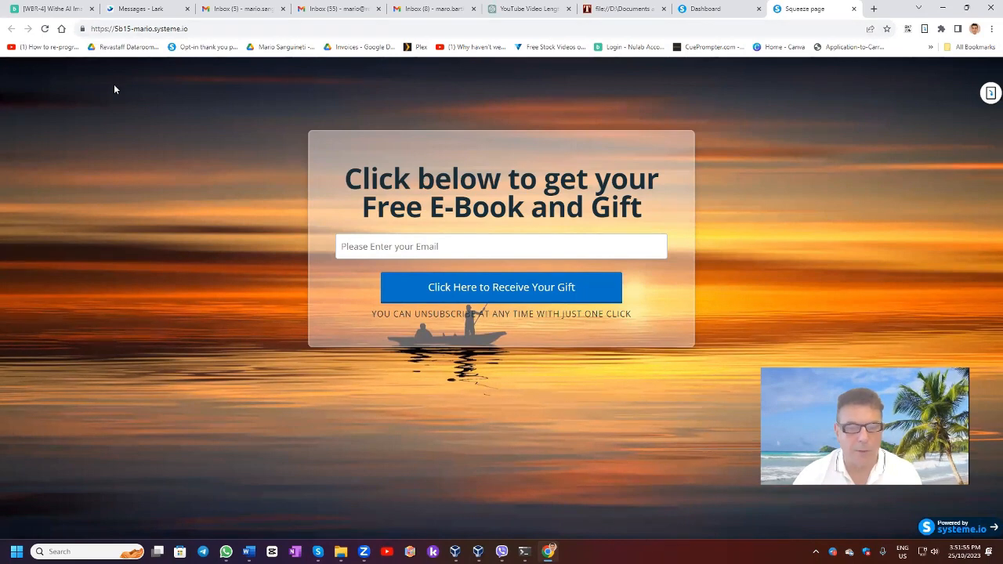
click(395, 236)
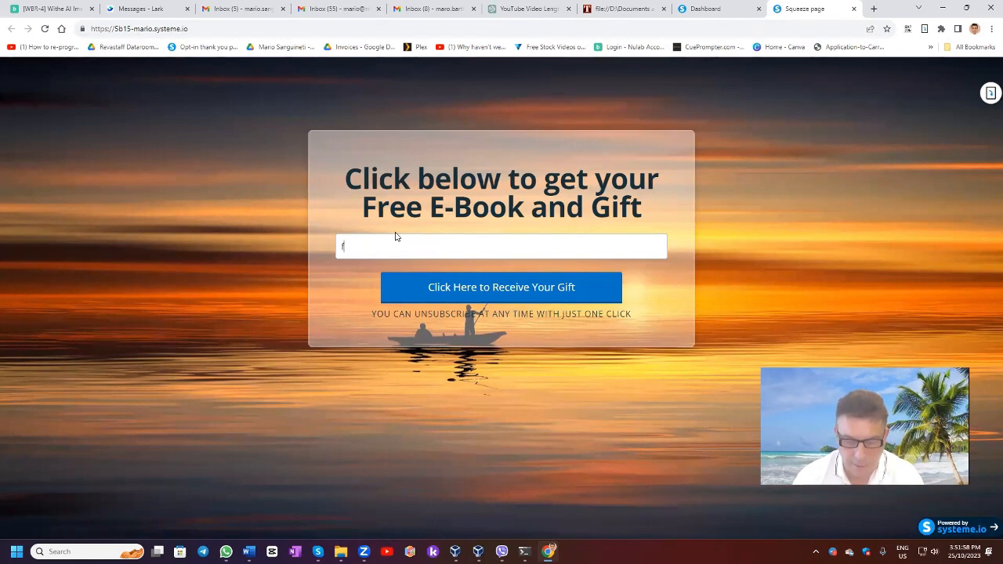
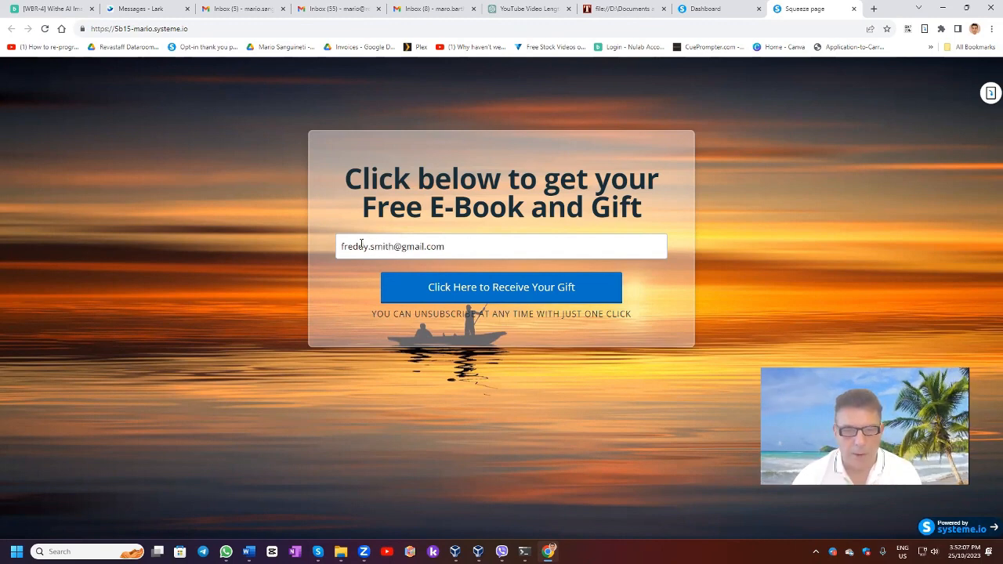
click(477, 293)
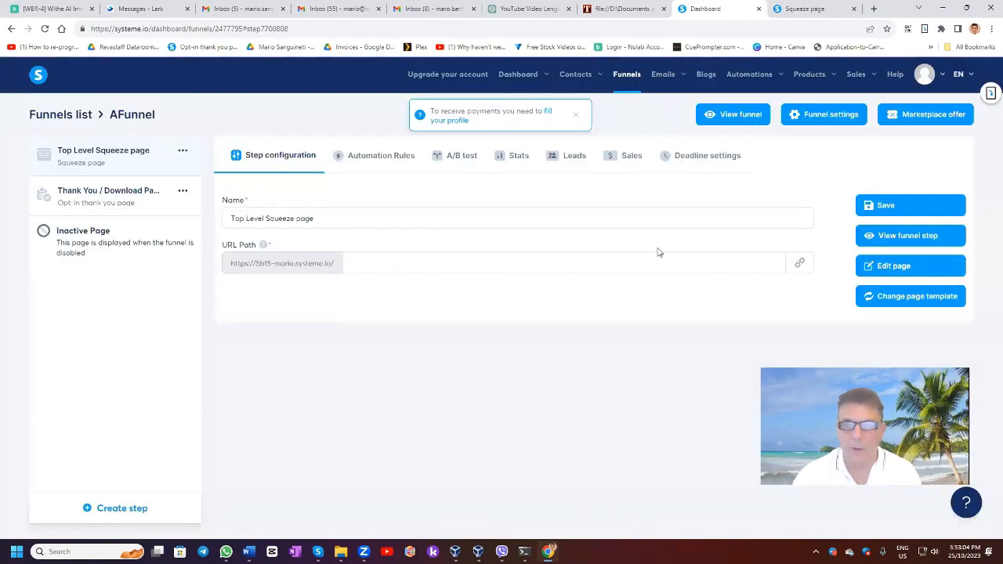
Step: Find the new entry in Contacts, then see 3 new leads in the main dashboard's live updates
mouse_move(575, 78)
click(580, 105)
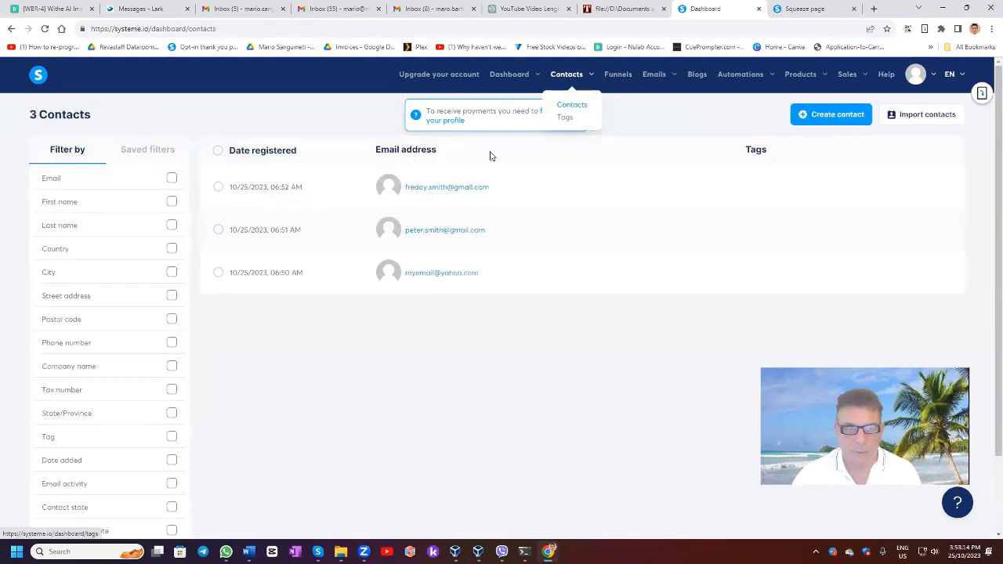
mouse_move(512, 76)
click(515, 105)
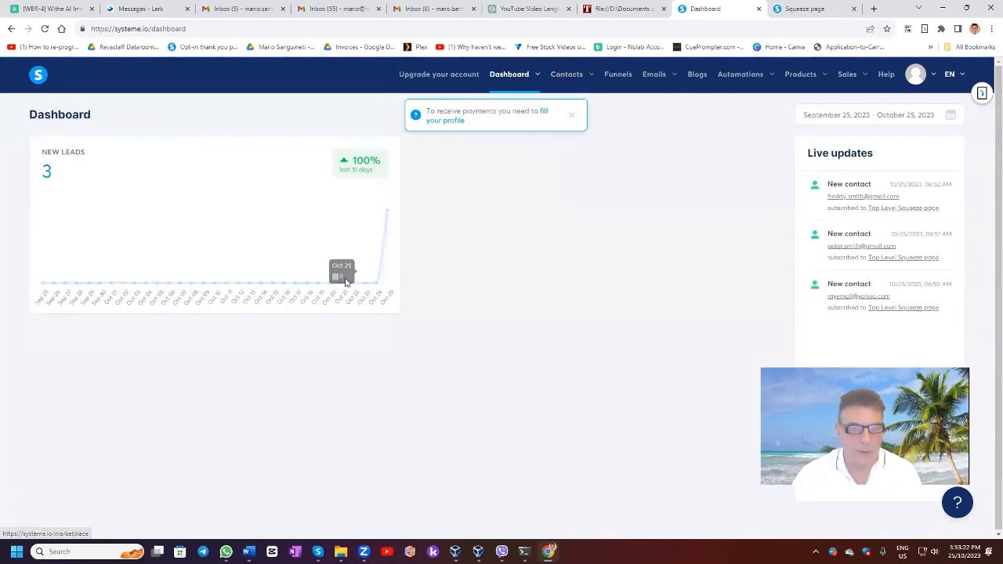
mouse_move(387, 221)
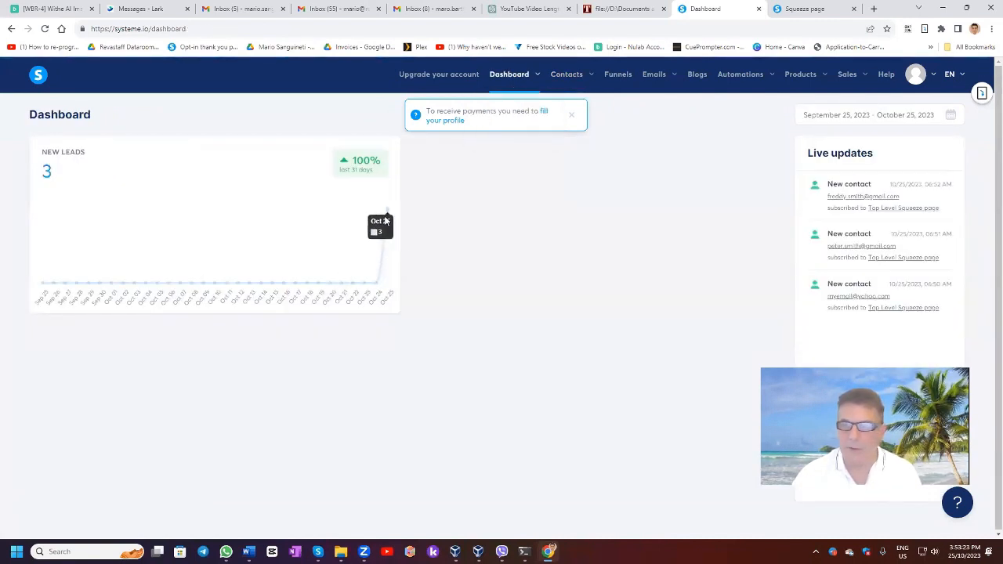